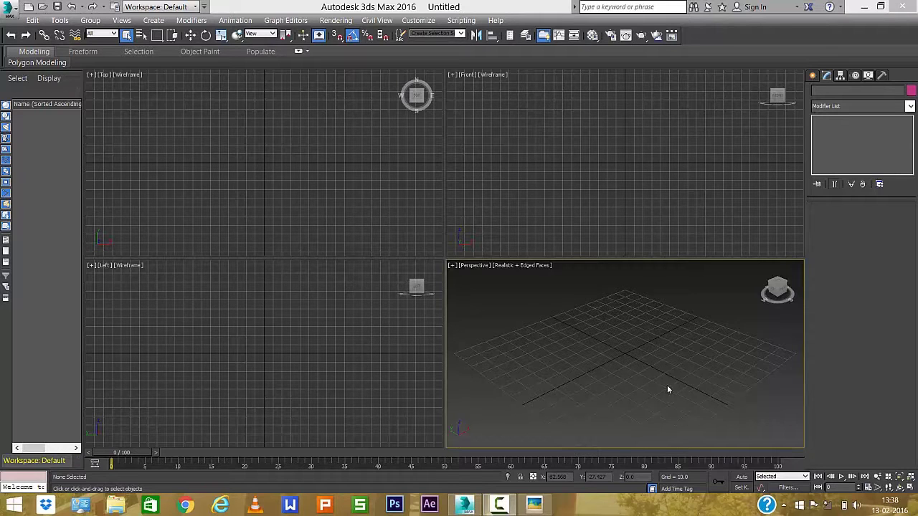
Bring the pot.jpg blue teapot reference photo up in Picasa Photo Viewer.
click(496, 434)
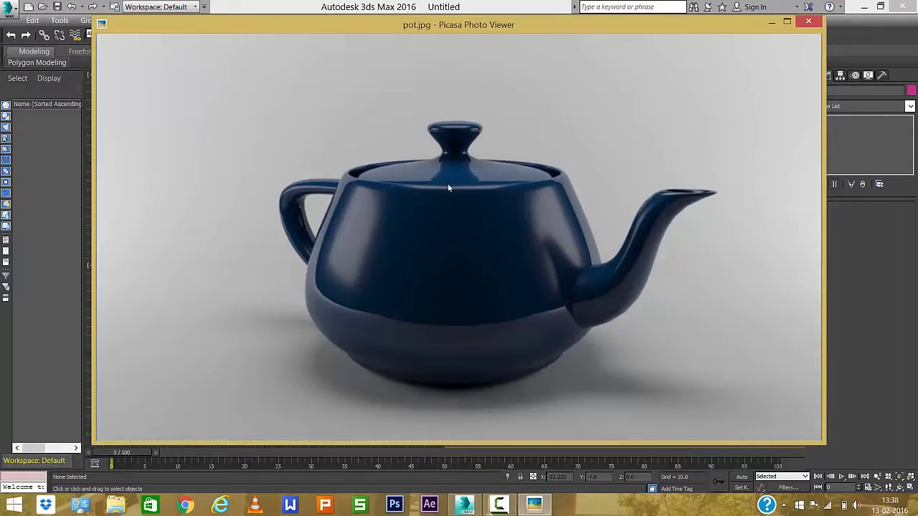
Close the Picasa viewer with Esc to return to the empty 3ds Max scene.
key(Escape)
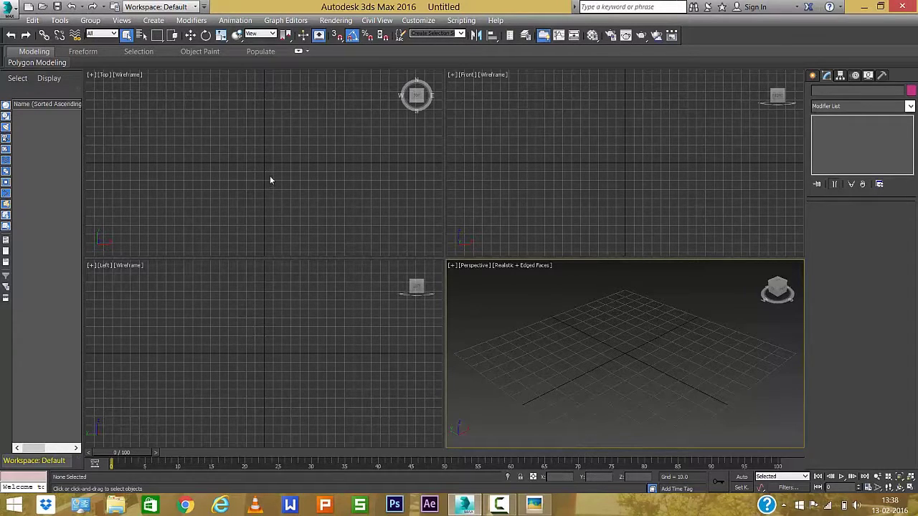
Activate the Line tool under Create > Shapes > Splines, briefly rechecking the reference photo.
click(813, 78)
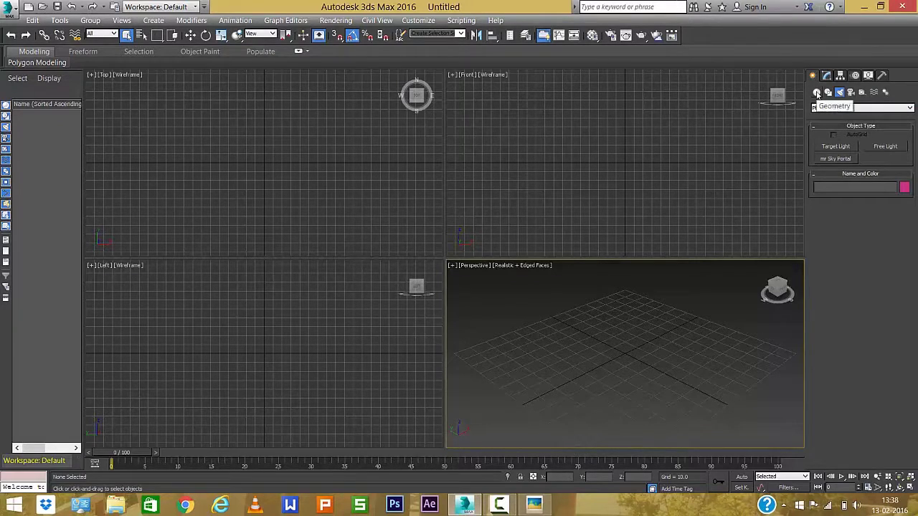
click(817, 93)
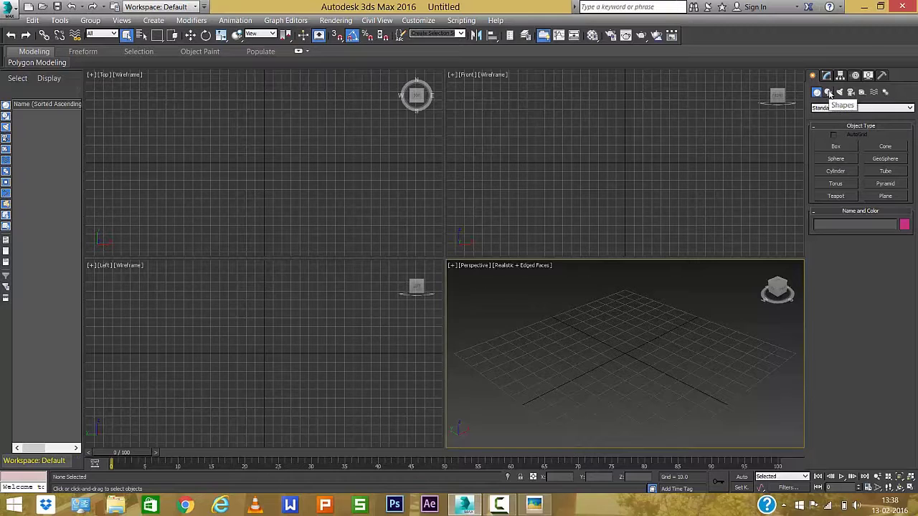
click(827, 91)
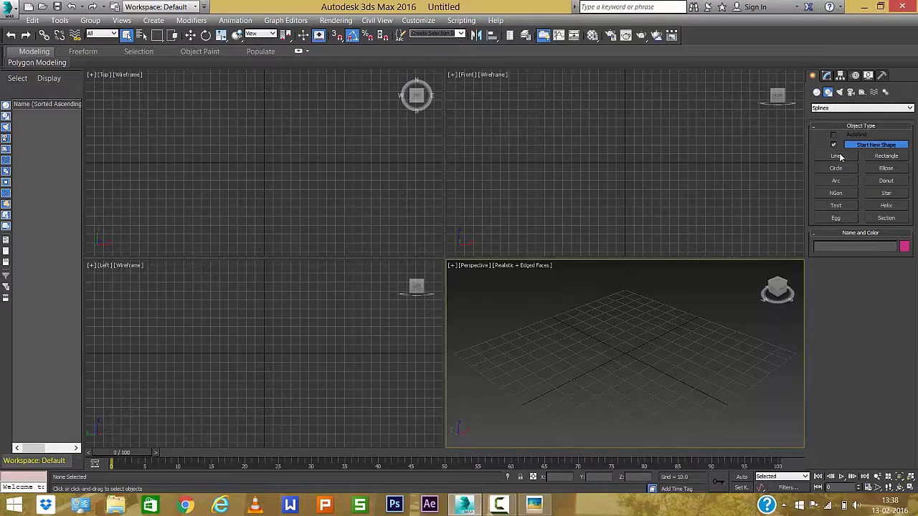
click(534, 505)
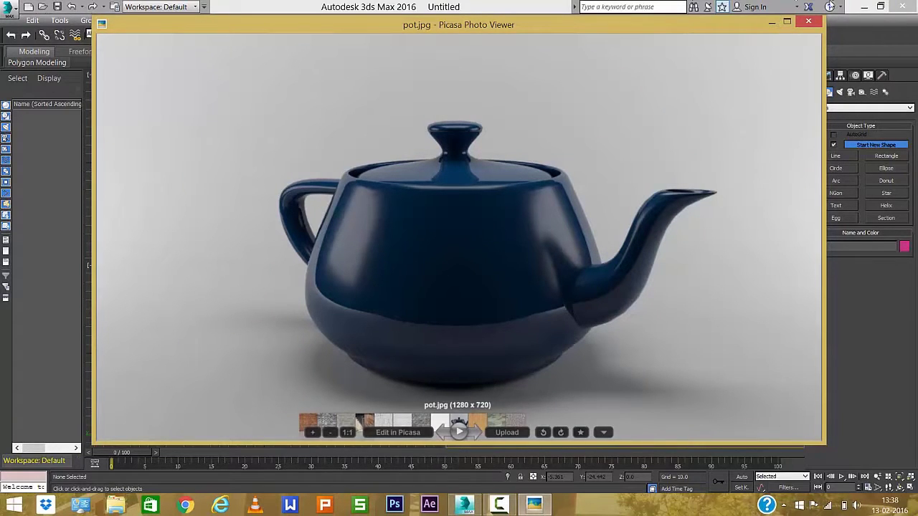
click(771, 21)
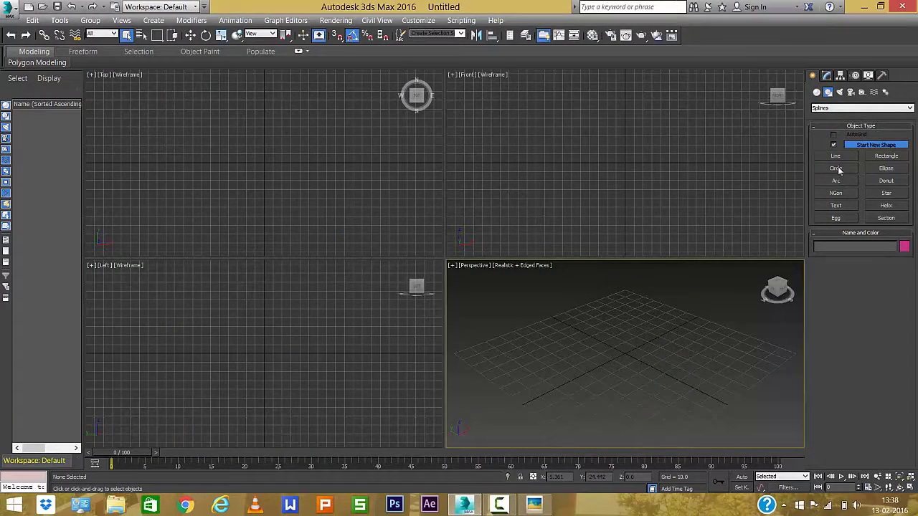
click(836, 157)
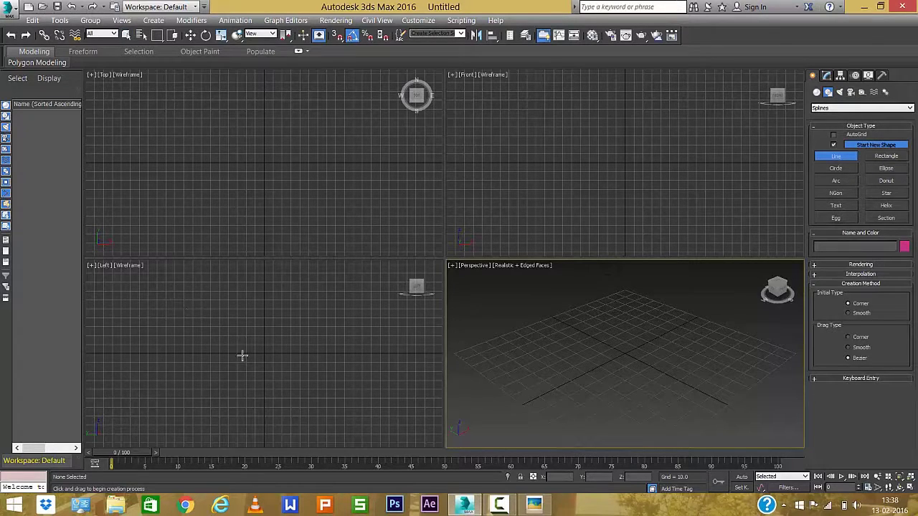
Draw L-shaped Line001 in the Left view: a horizontal floor rising into a vertical wall.
click(389, 352)
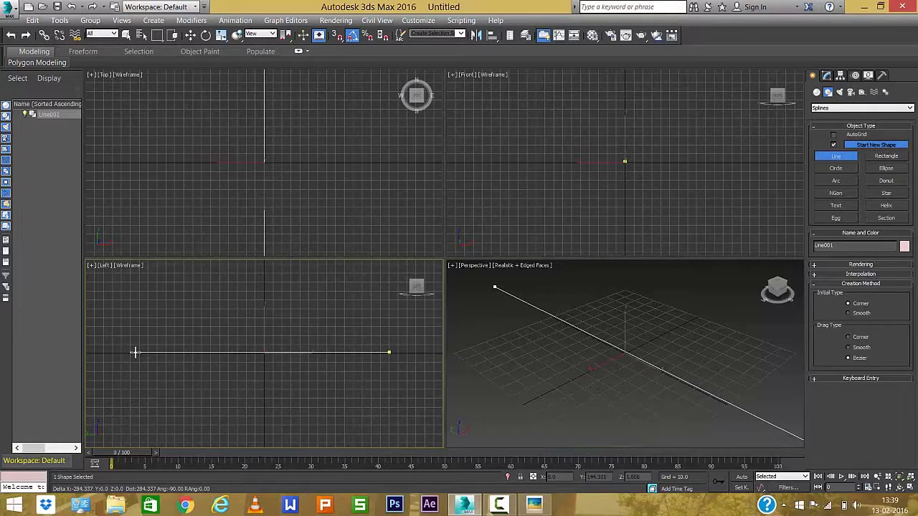
click(134, 351)
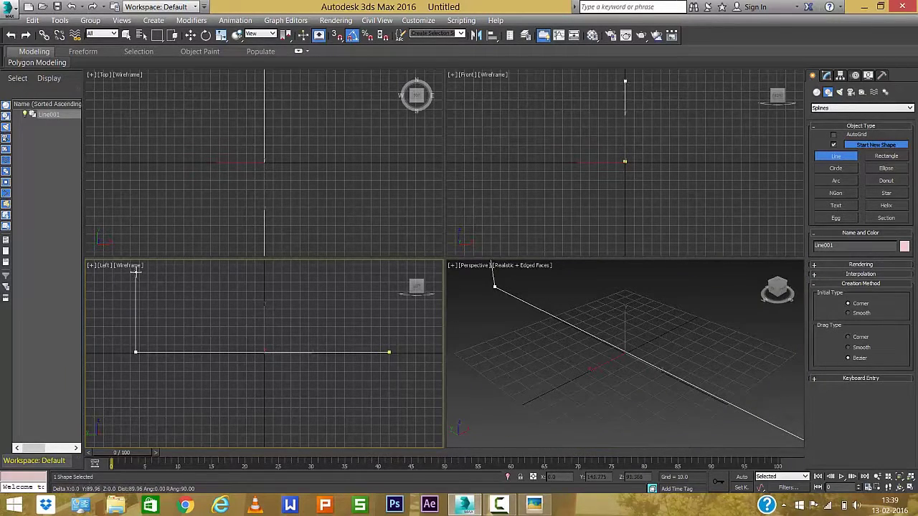
click(137, 276)
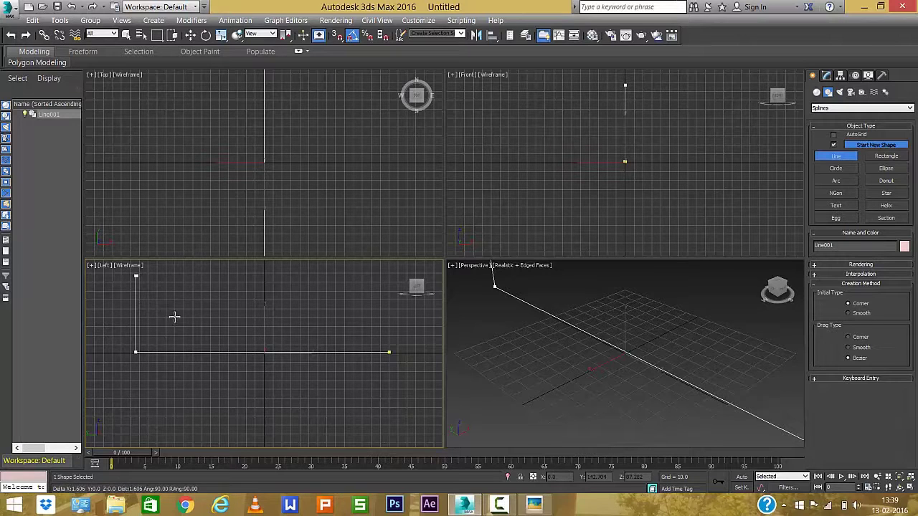
right_click(279, 373)
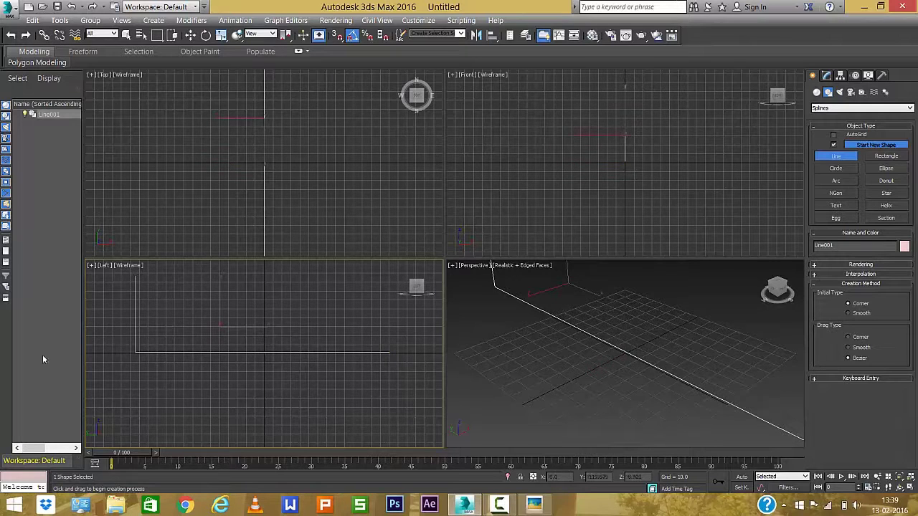
middle_drag(156, 346, 205, 372)
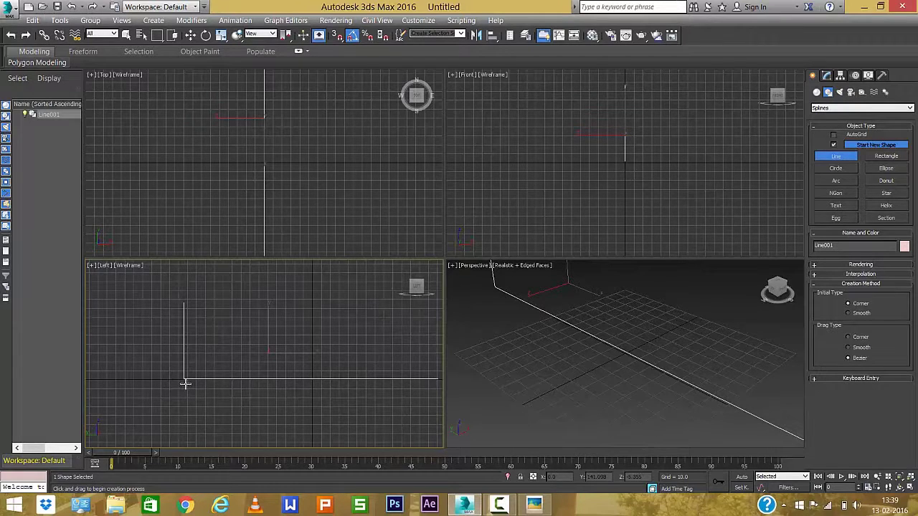
key(w)
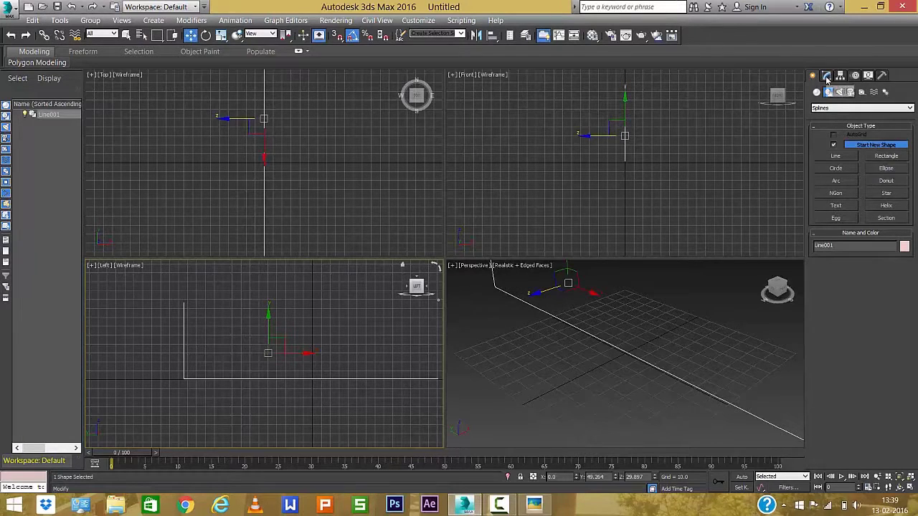
Enter Vertex sub-object level on Line001 and select its corner and top vertices.
click(825, 76)
click(816, 120)
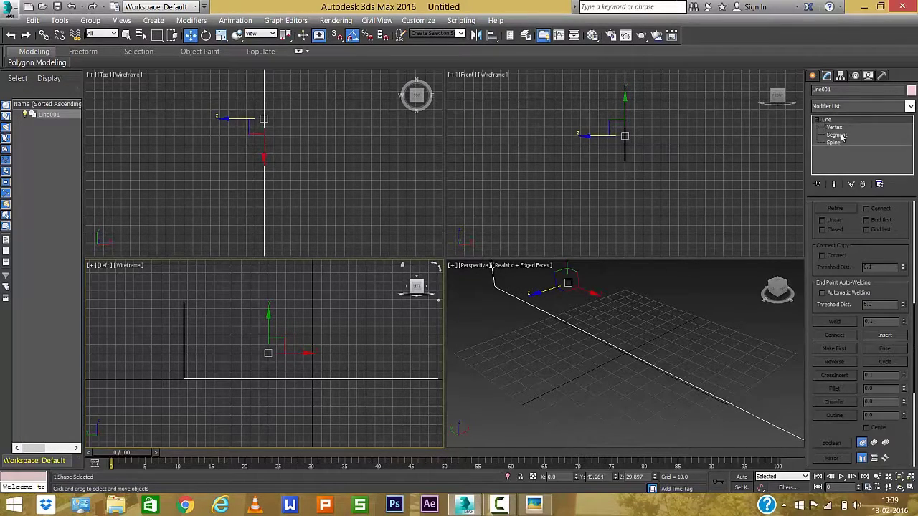
click(834, 127)
drag(218, 372, 150, 389)
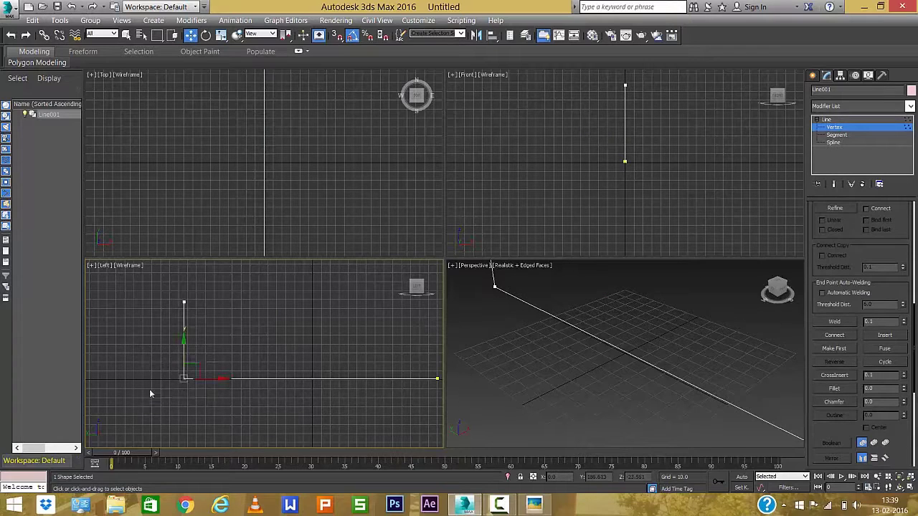
click(184, 302)
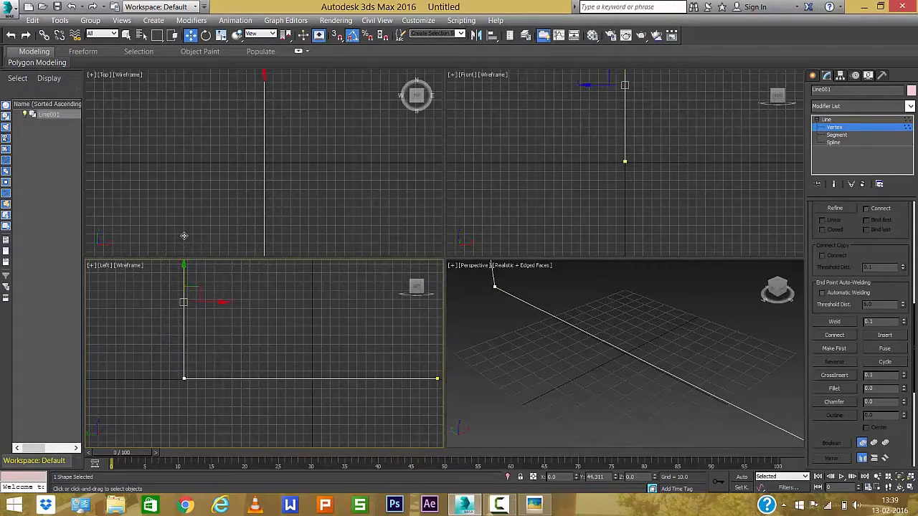
Move the floor's far end vertex left to shorten it, then select the corner vertex.
scroll(219, 368, up, 3)
middle_drag(215, 328, 215, 382)
scroll(215, 382, up, 2)
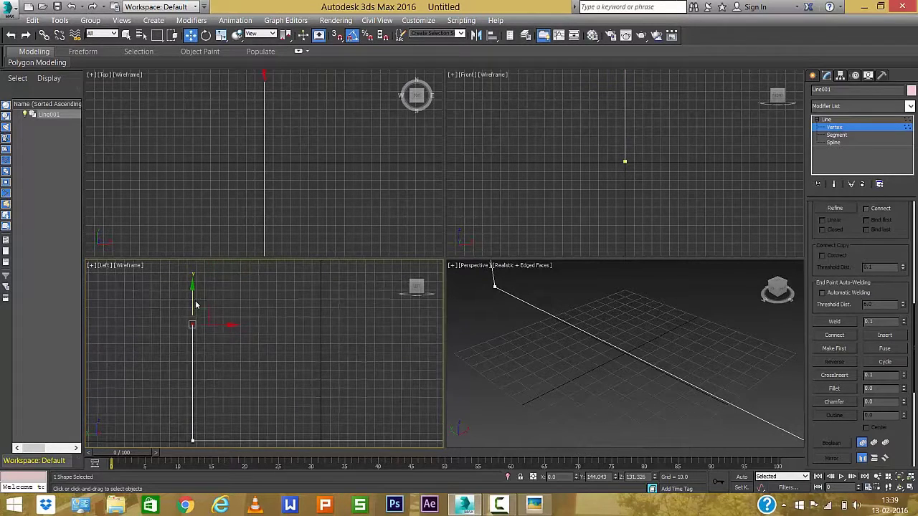
mouse_move(236, 348)
middle_down()
mouse_move(223, 301)
mouse_move(205, 281)
middle_up()
mouse_move(422, 356)
mouse_down()
mouse_move(404, 398)
mouse_move(396, 376)
mouse_move(345, 376)
mouse_up()
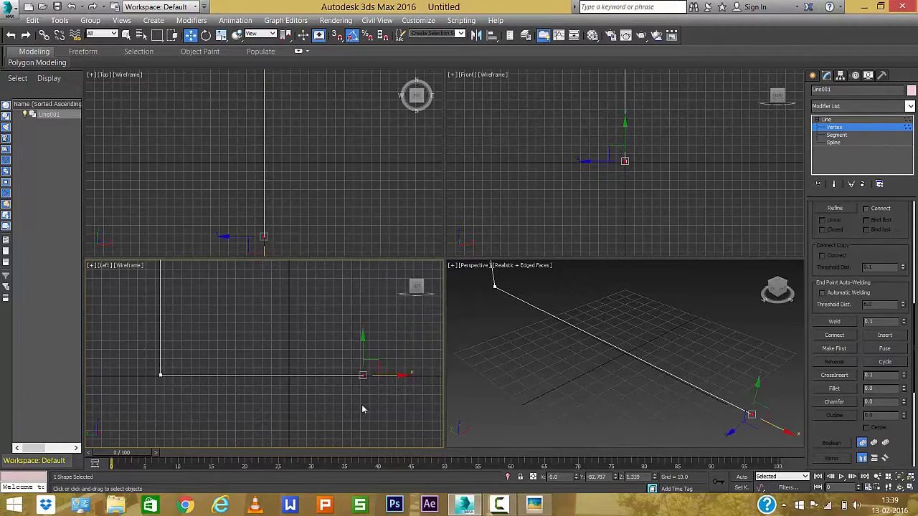
click(362, 405)
drag(137, 423, 163, 368)
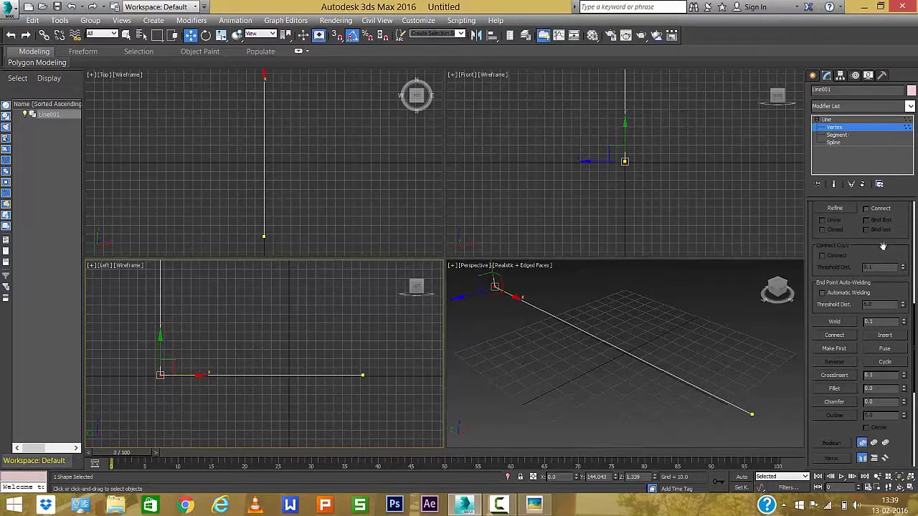
drag(897, 300, 887, 215)
scroll(888, 215, down, 3)
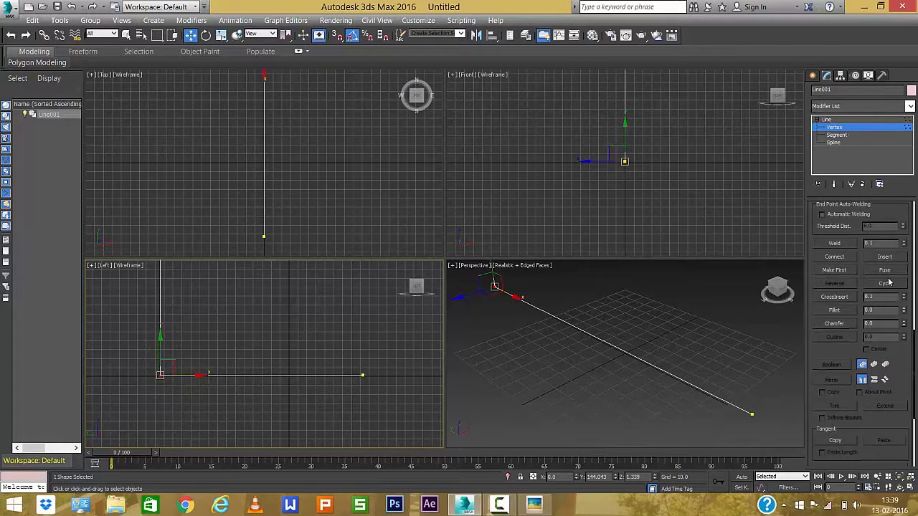
Fillet Line001's corner vertex into a smooth curve joining the floor and wall.
click(835, 310)
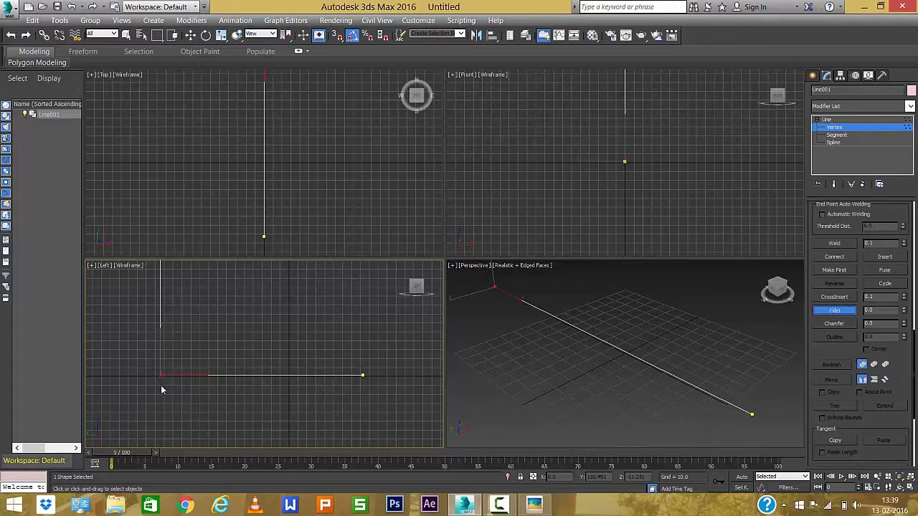
drag(162, 379, 193, 299)
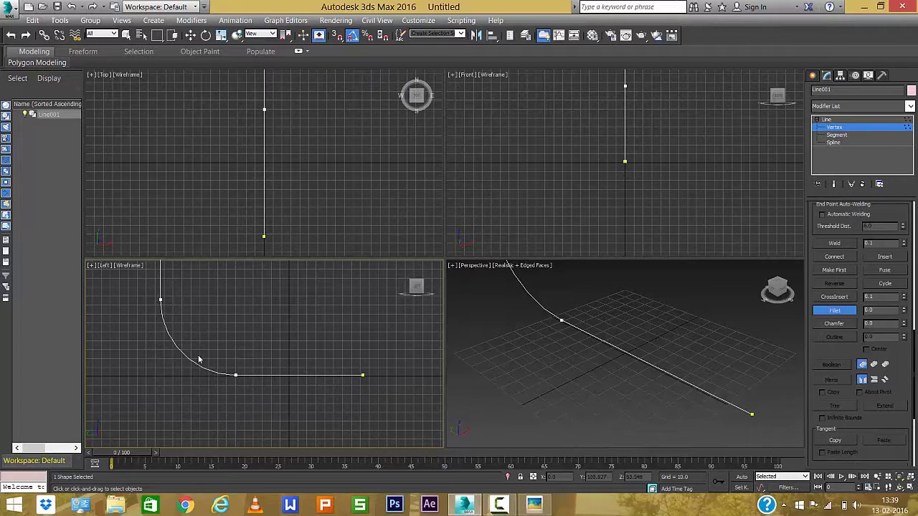
key(w)
middle_drag(199, 378, 231, 428)
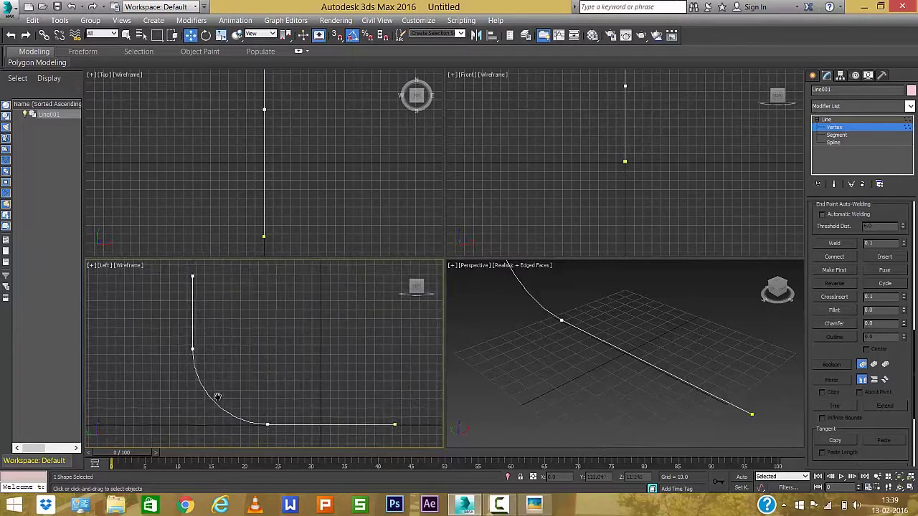
click(250, 406)
Maximize and frame the Perspective view, then return Line001 to object level.
key(alt+w)
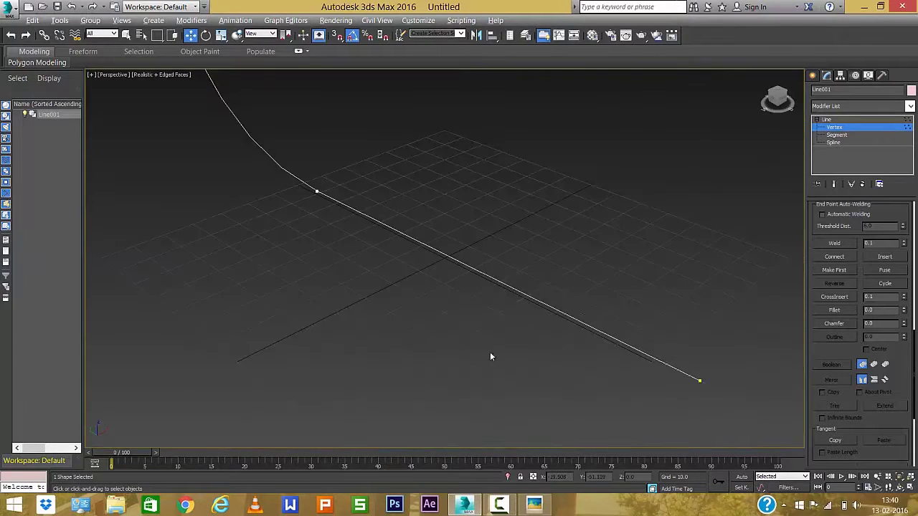
mouse_move(490, 355)
alt+middle_down()
mouse_move(428, 369)
mouse_move(453, 329)
mouse_move(506, 360)
mouse_move(470, 366)
alt+middle_up()
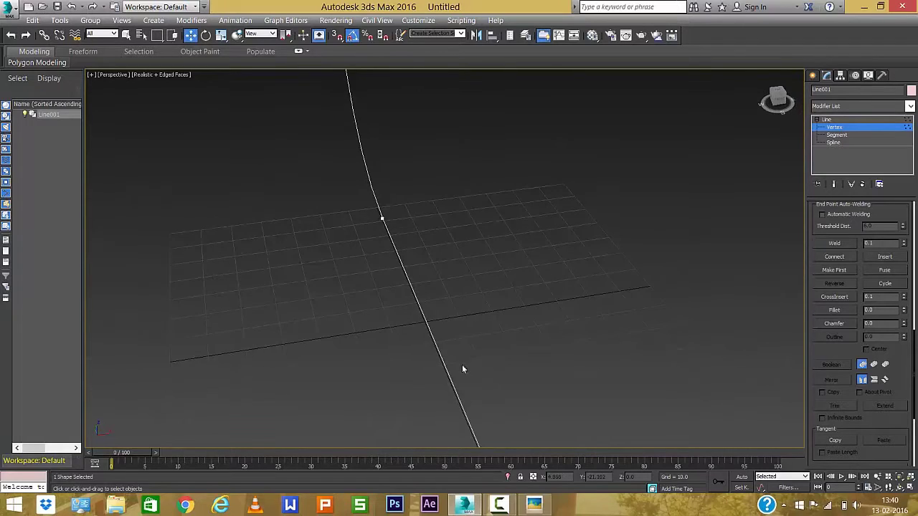
key(z)
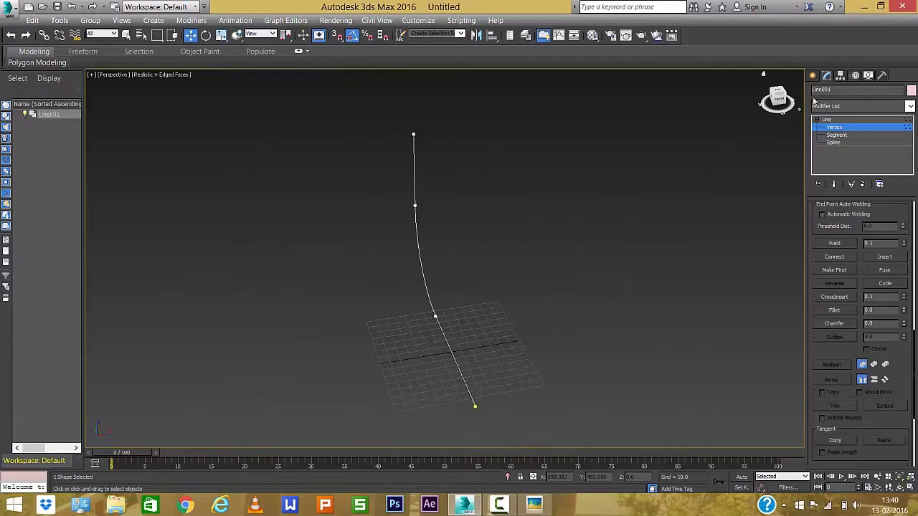
click(821, 120)
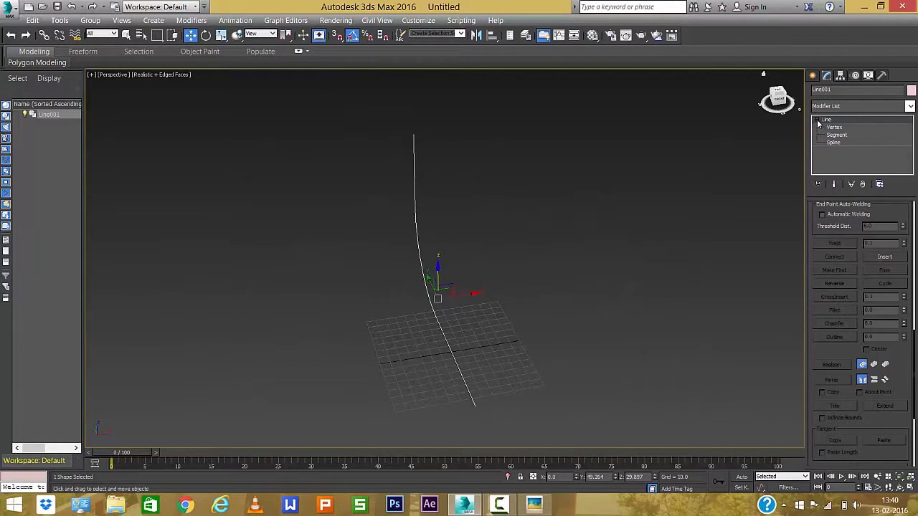
click(817, 122)
click(818, 122)
click(824, 125)
click(823, 121)
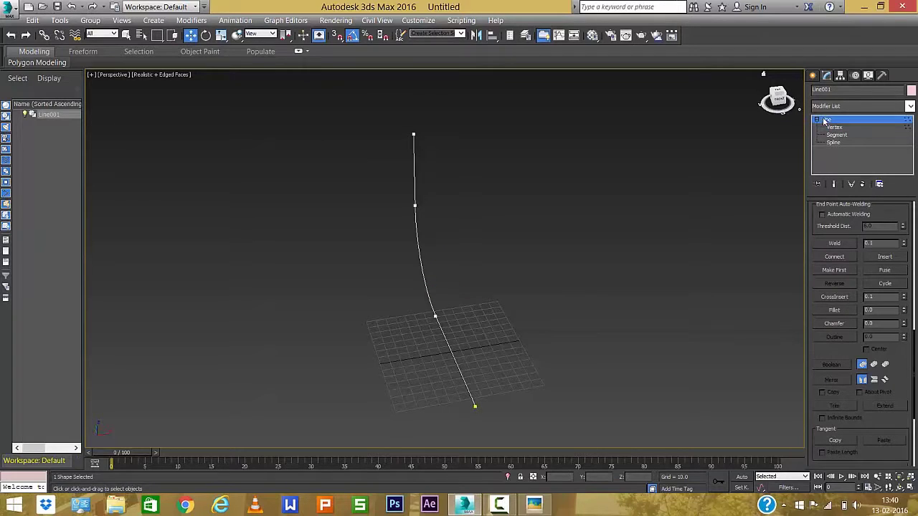
click(817, 119)
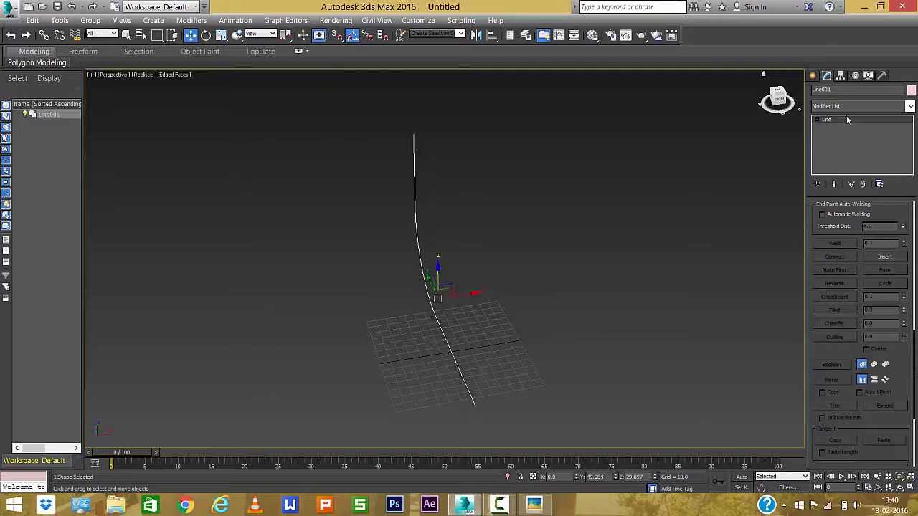
Add an Extrude modifier to Line001 and set its Amount to 0.
click(845, 111)
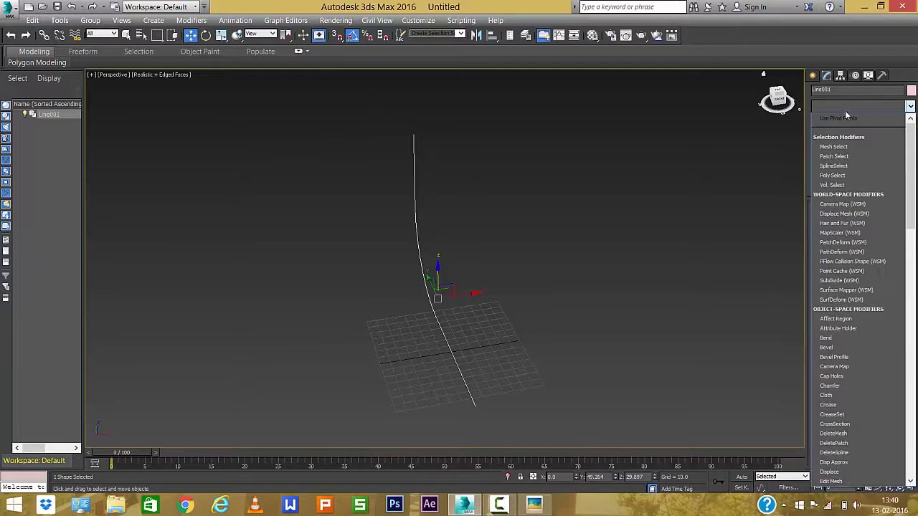
key(e)
key(x)
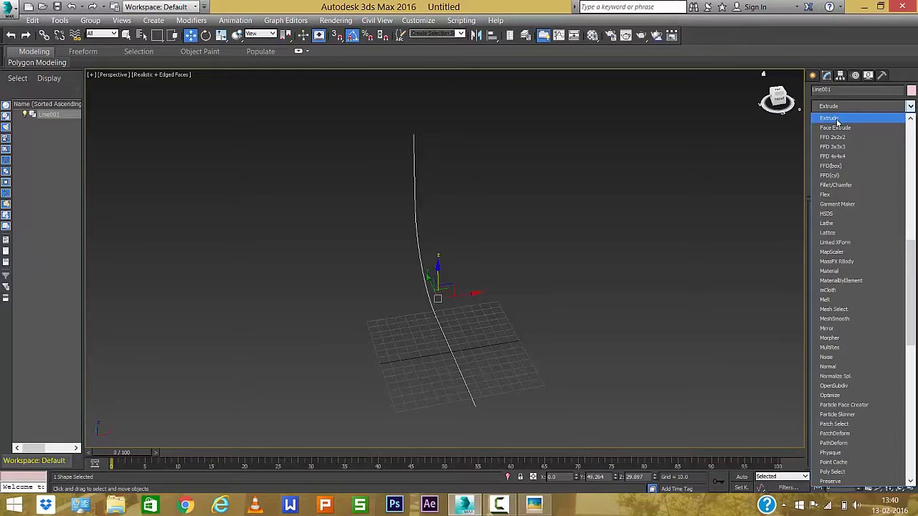
click(836, 119)
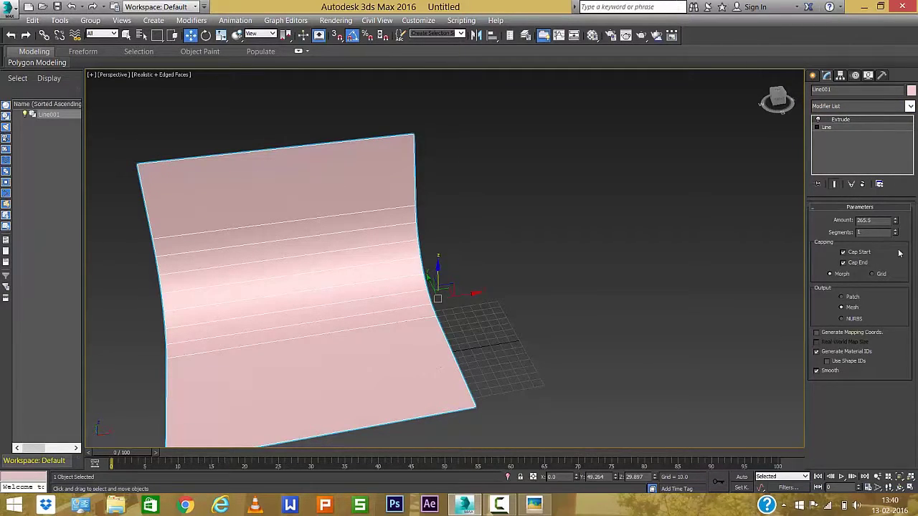
double_click(886, 220)
text(00)
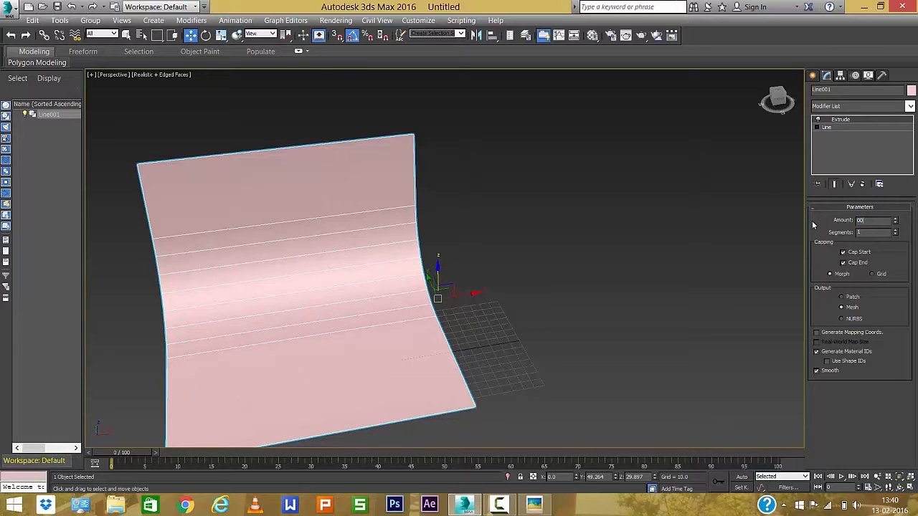
click(717, 244)
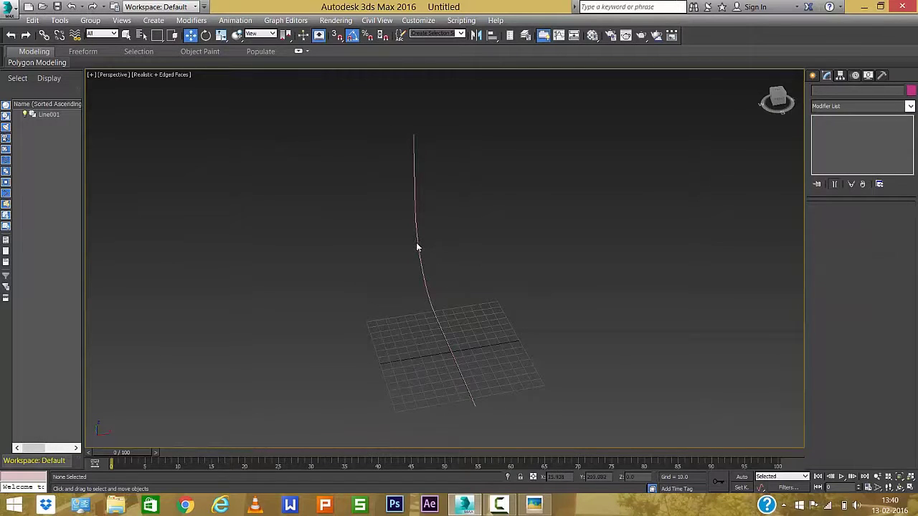
Select Line001 in the Left view and maximize the shaded Perspective view.
mouse_move(424, 189)
mouse_down()
mouse_move(332, 248)
mouse_move(348, 248)
mouse_up()
middle_drag(433, 327, 441, 334)
drag(446, 291, 388, 365)
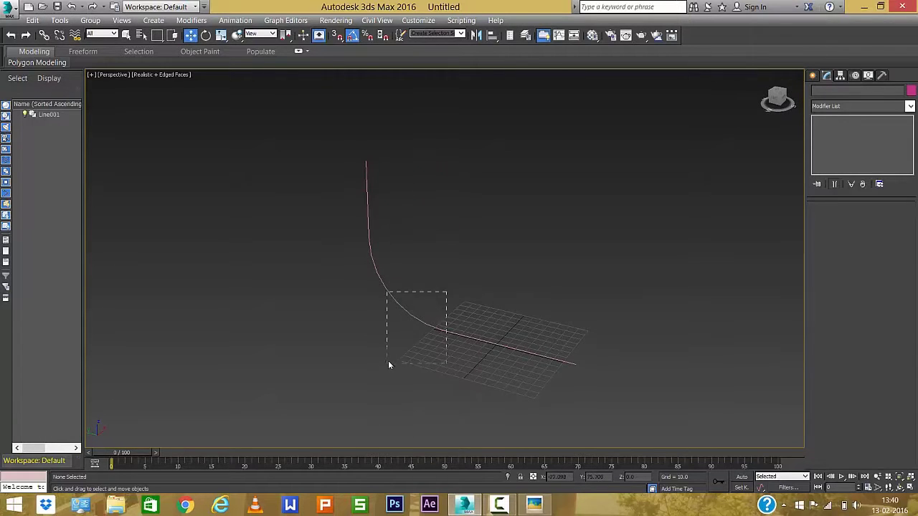
key(alt+w)
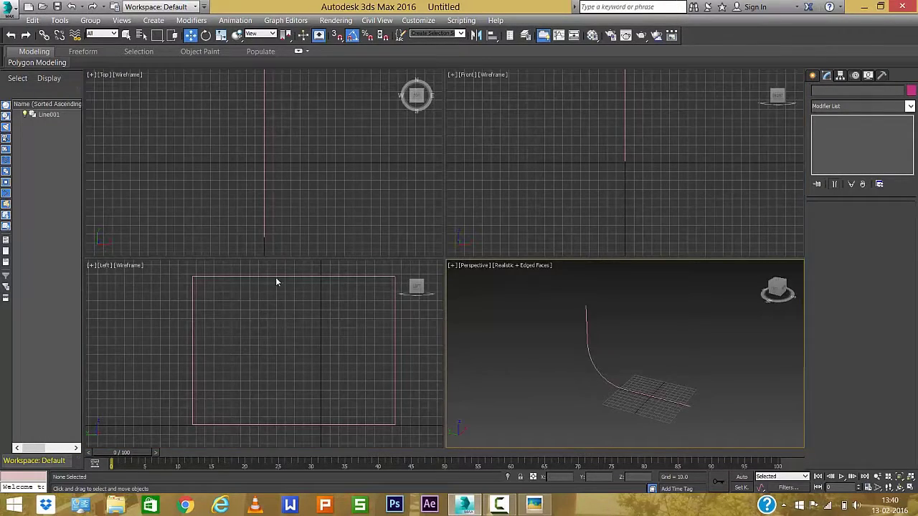
drag(195, 310, 154, 369)
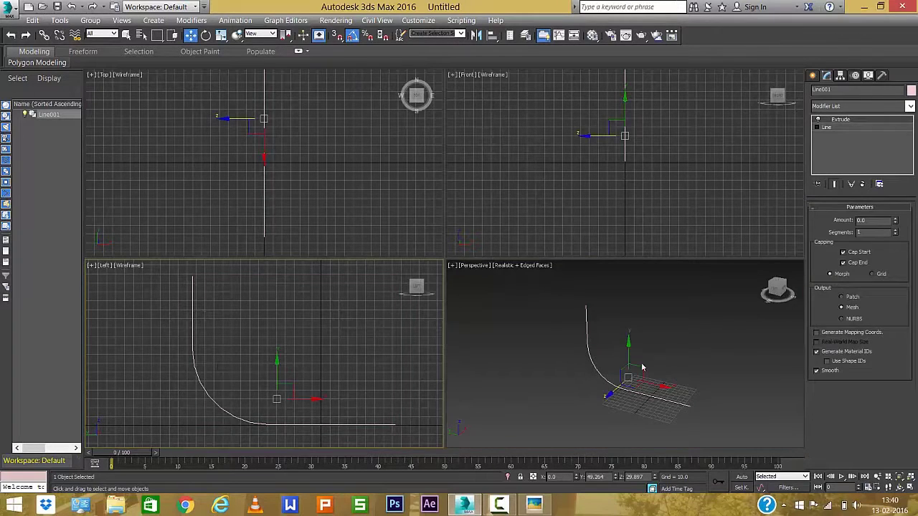
key(f)
key(alt+w)
key(alt+w)
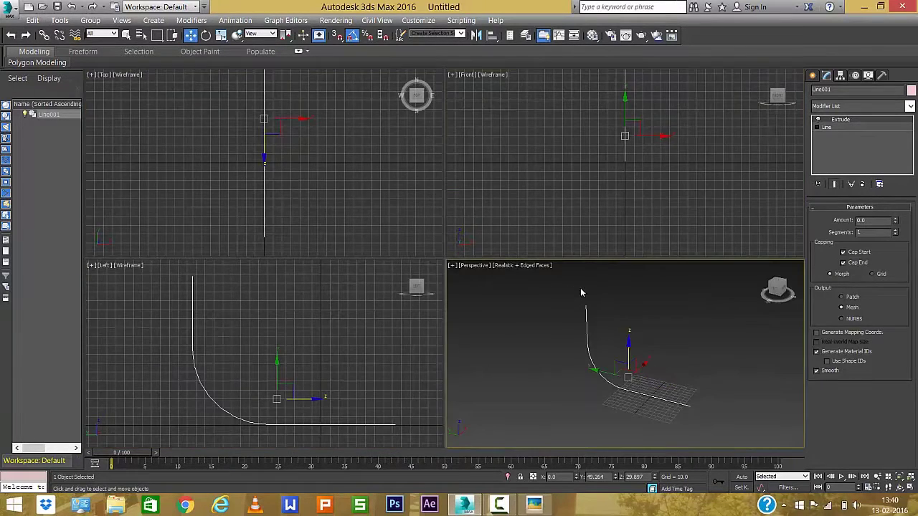
key(alt+w)
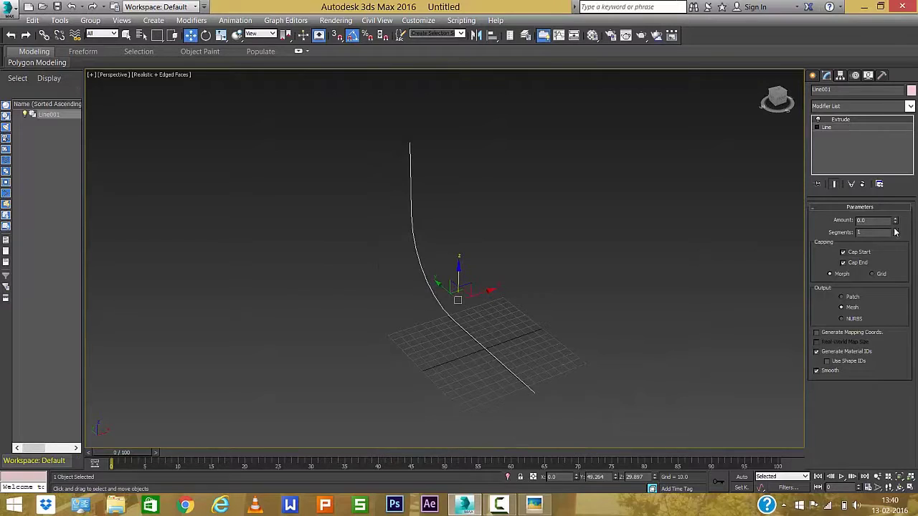
Raise the Extrude Amount to 391.5 and shift the backdrop along X.
mouse_move(894, 220)
mouse_down()
mouse_move(886, 132)
mouse_move(858, 398)
mouse_up()
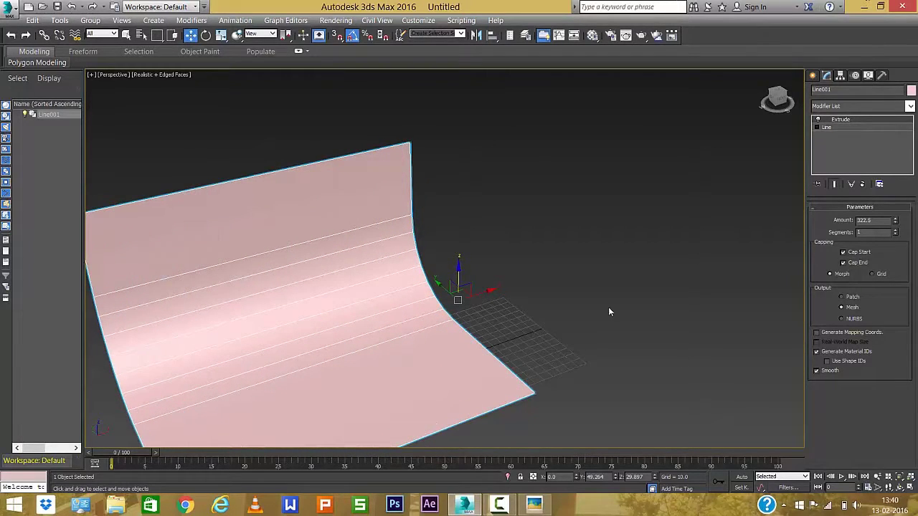
drag(474, 298, 600, 258)
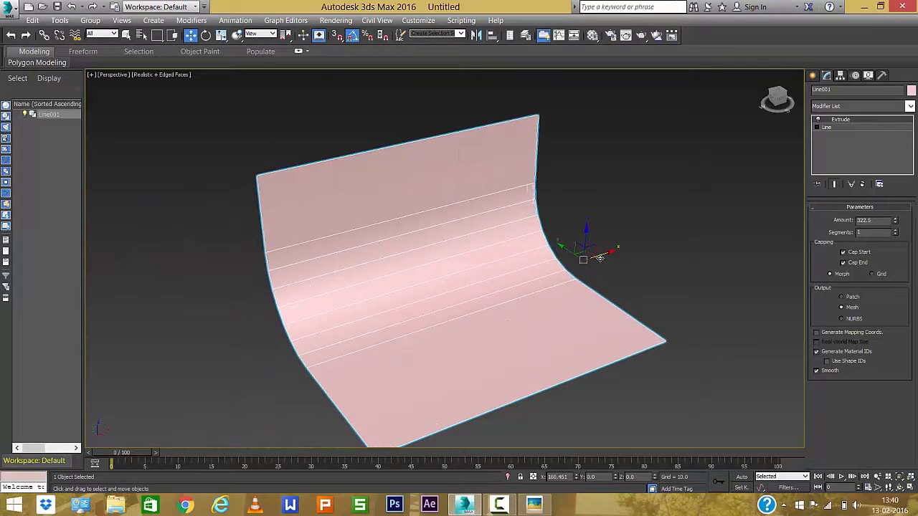
mouse_move(541, 373)
alt+middle_down()
mouse_move(438, 337)
mouse_move(476, 365)
mouse_move(499, 368)
alt+middle_up()
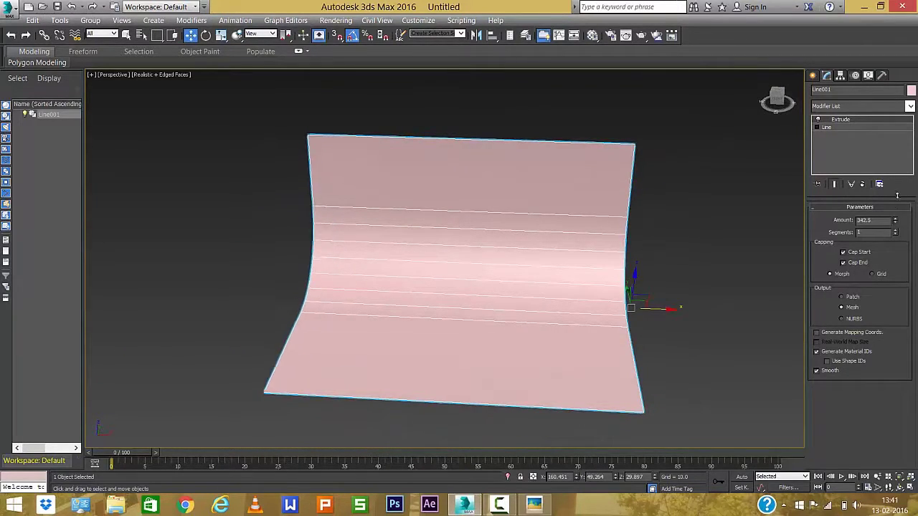
drag(895, 225, 896, 185)
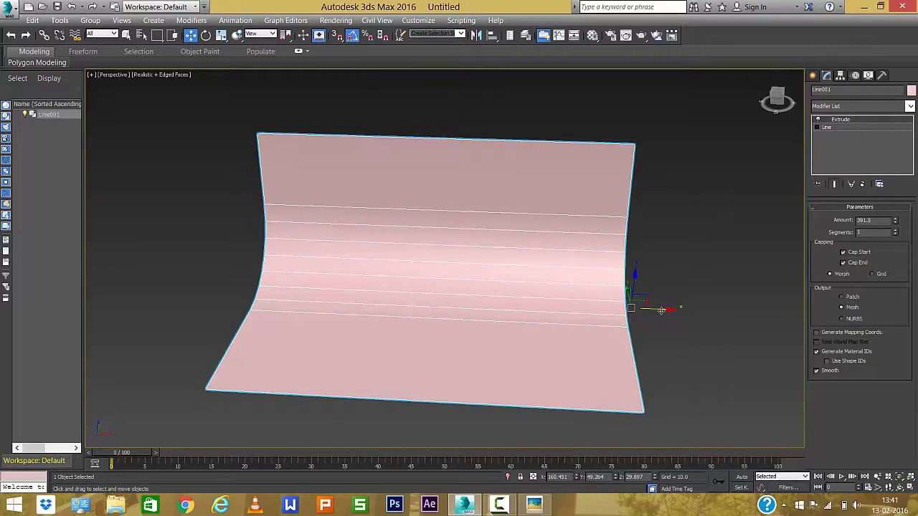
drag(660, 309, 693, 309)
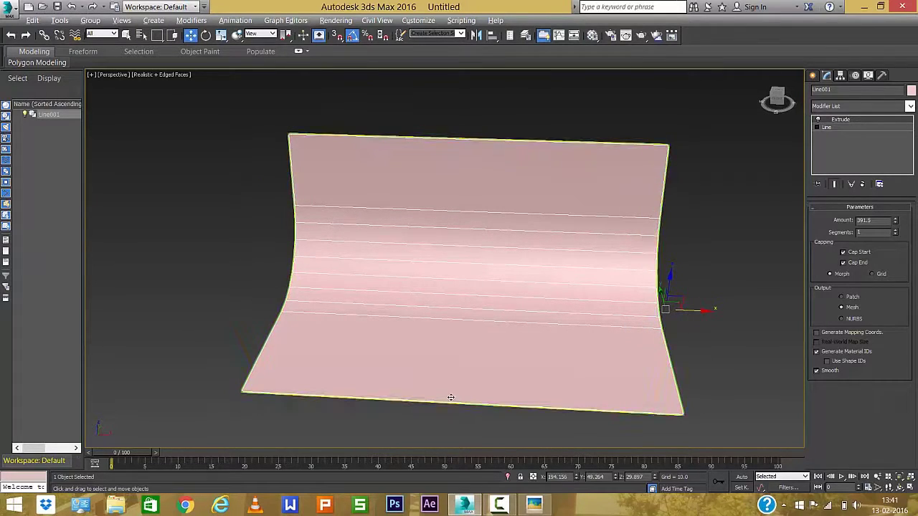
mouse_move(451, 395)
alt+middle_down()
mouse_move(478, 385)
mouse_move(471, 378)
alt+middle_up()
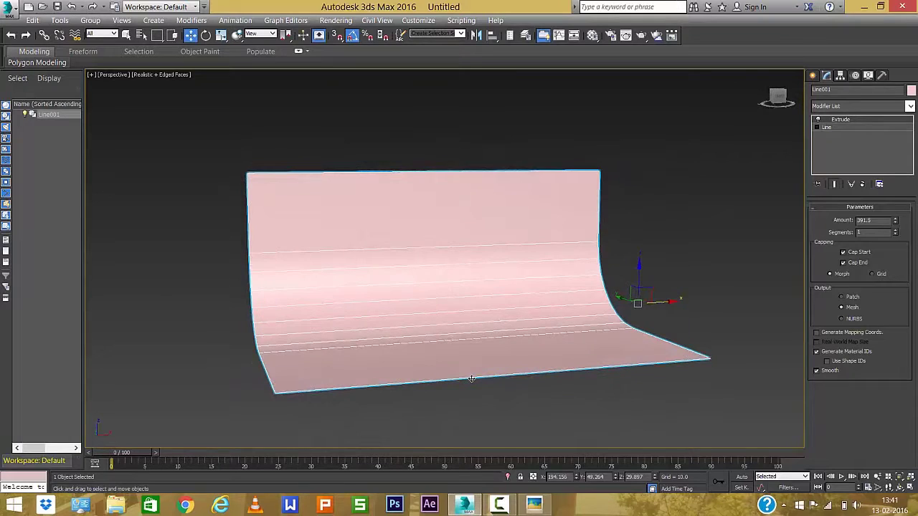
key(alt+w)
key(alt+w)
key(alt+w)
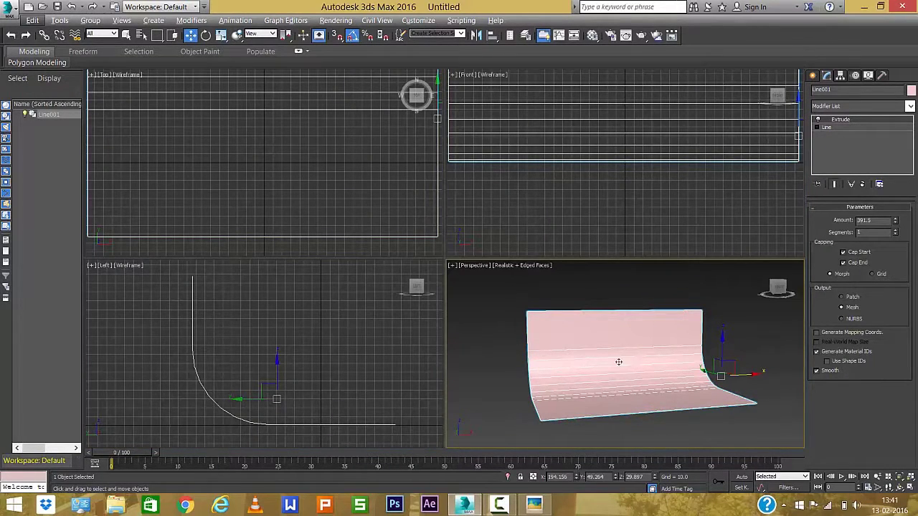
key(alt+w)
alt+middle_drag(493, 330, 522, 338)
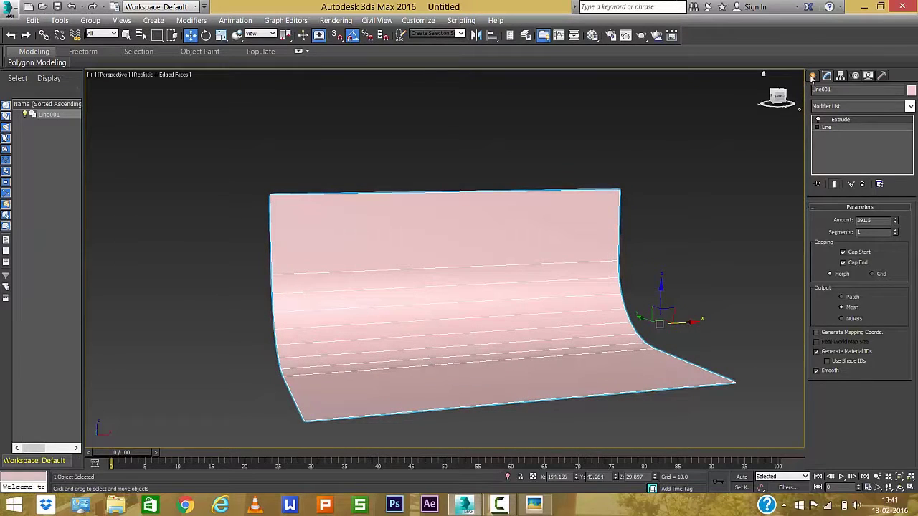
Preview the pot.jpg teapot reference photo in Picasa, then close it.
click(813, 75)
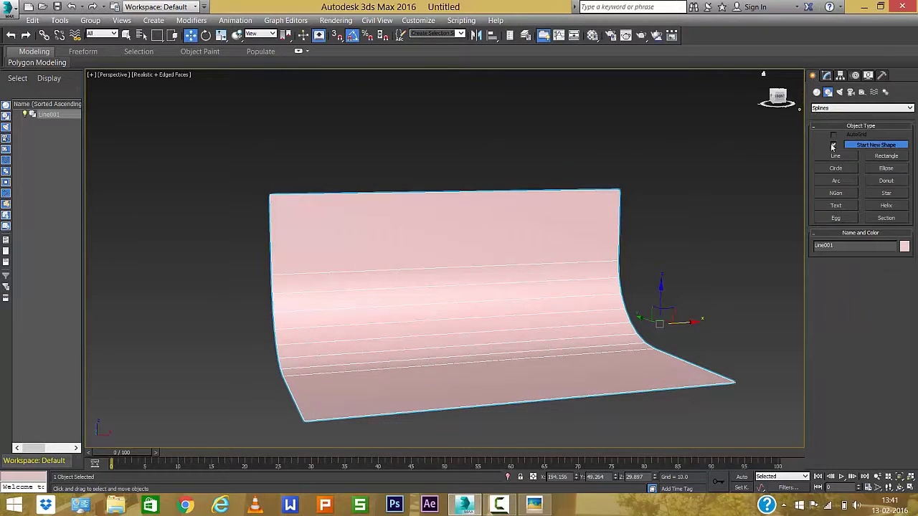
click(533, 504)
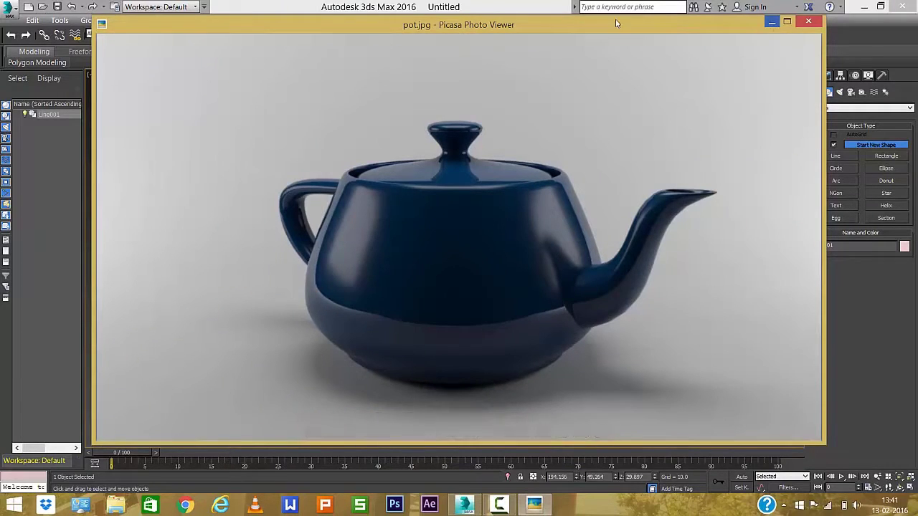
key(Escape)
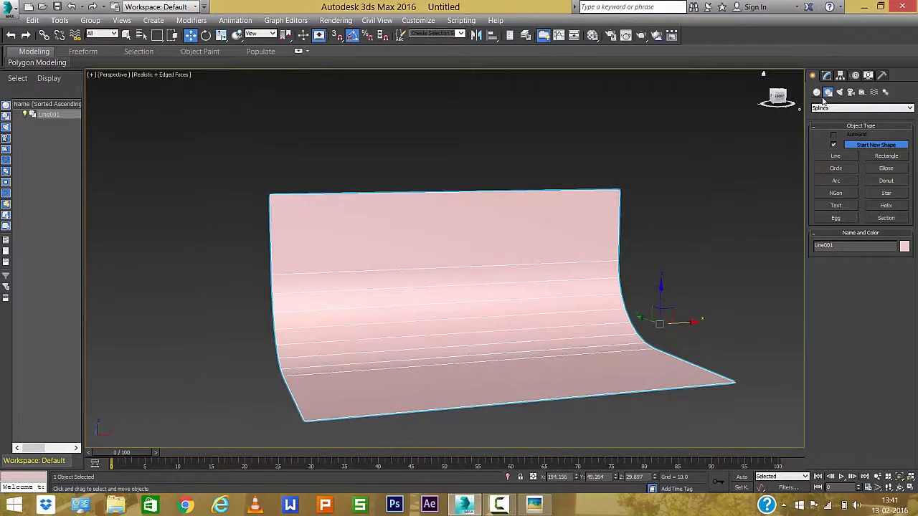
Create Teapot001, radius about 49.4, on the backdrop floor.
click(815, 92)
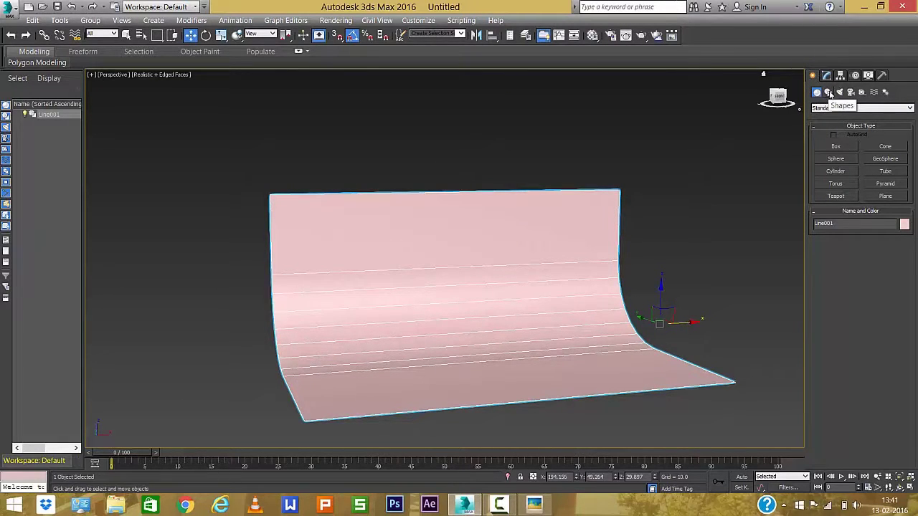
click(836, 196)
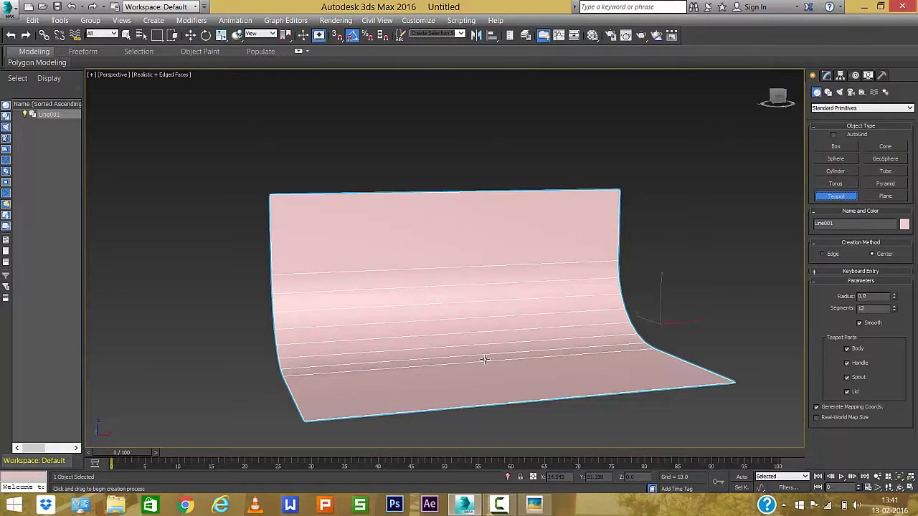
drag(484, 359, 539, 370)
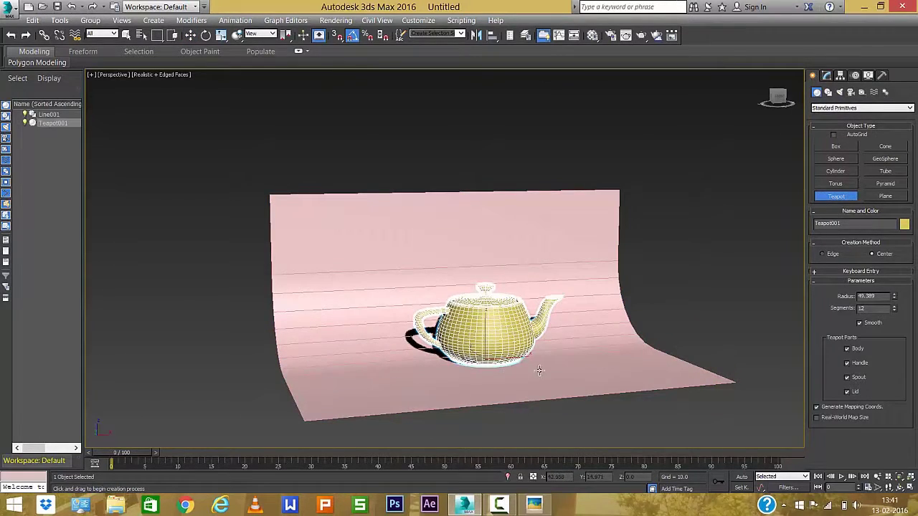
Lower the teapot slightly along Y so it rests on the backdrop floor.
mouse_move(539, 370)
alt+middle_down()
mouse_move(484, 397)
mouse_move(491, 372)
alt+middle_up()
key(w)
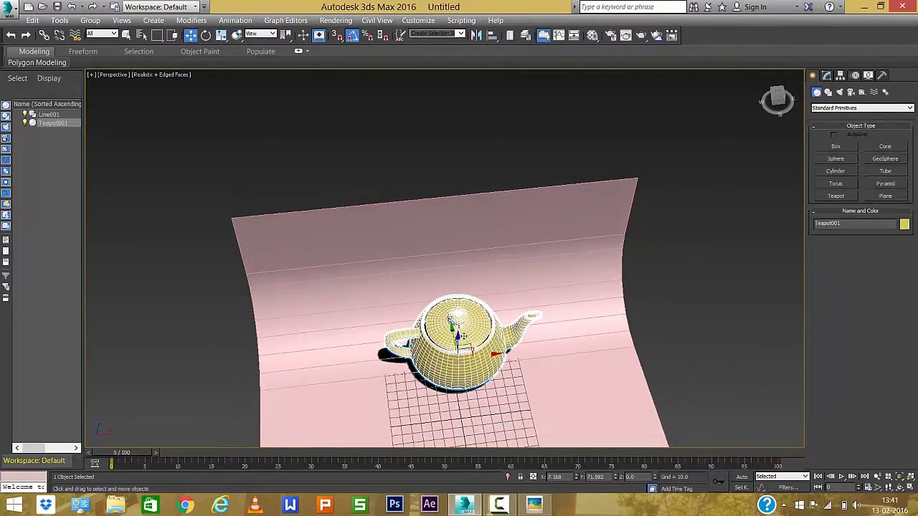
drag(464, 337, 462, 387)
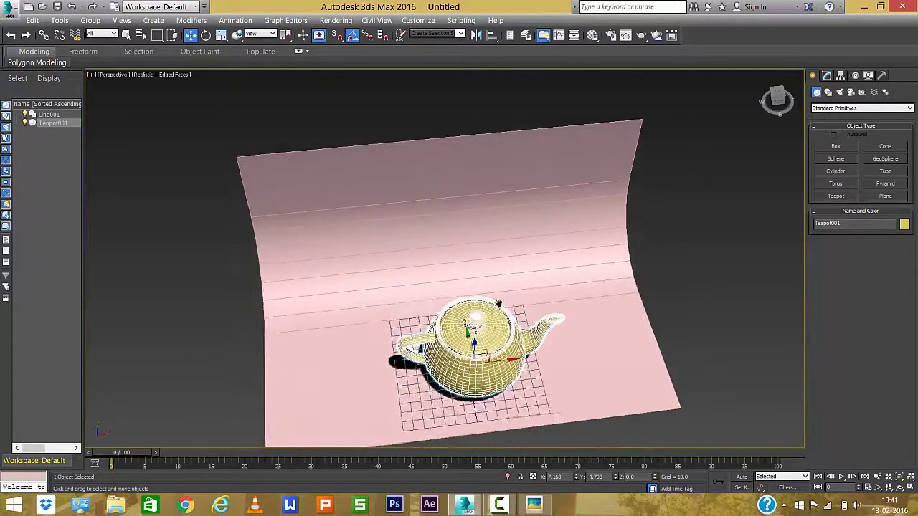
alt+middle_drag(462, 388, 497, 322)
Maximize the Front viewport, frame the teapot, and select Teapot001.
key(alt+w)
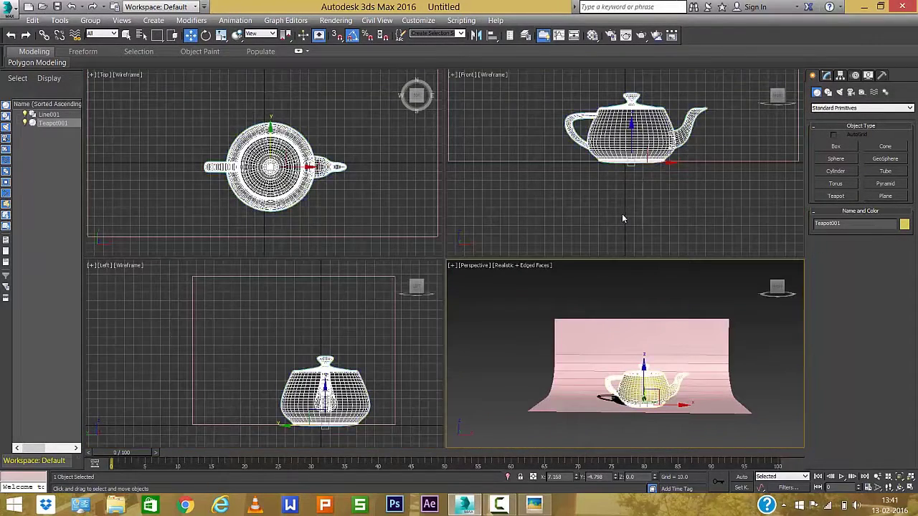
right_click(642, 174)
key(alt+w)
mouse_move(593, 240)
middle_down()
mouse_move(656, 334)
mouse_move(578, 340)
mouse_move(681, 327)
mouse_move(674, 329)
middle_up()
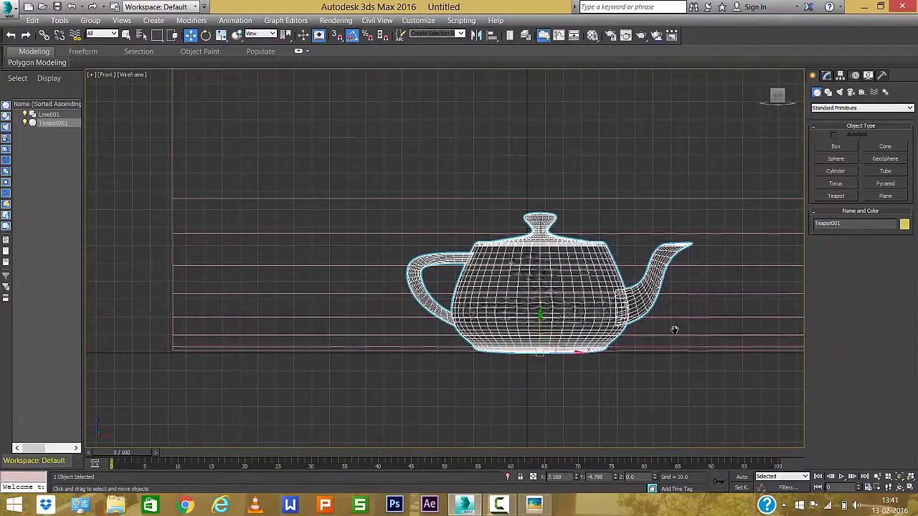
click(573, 352)
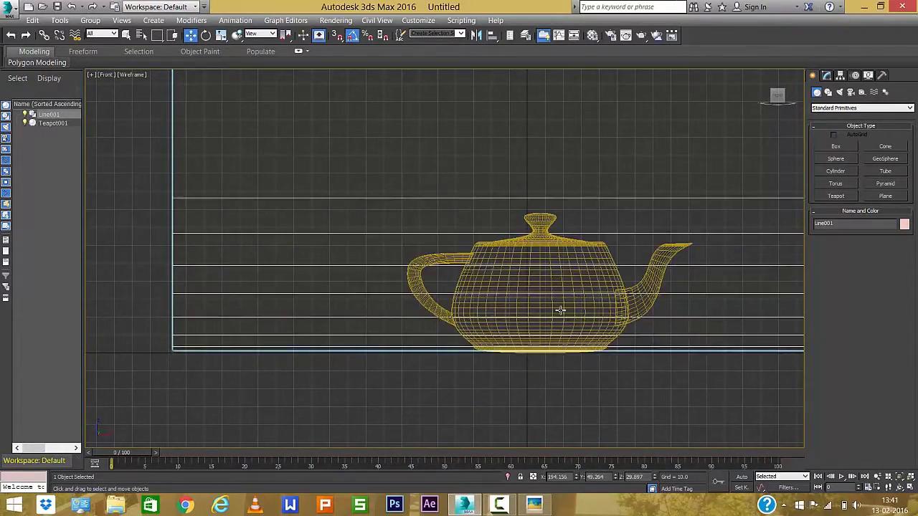
click(569, 268)
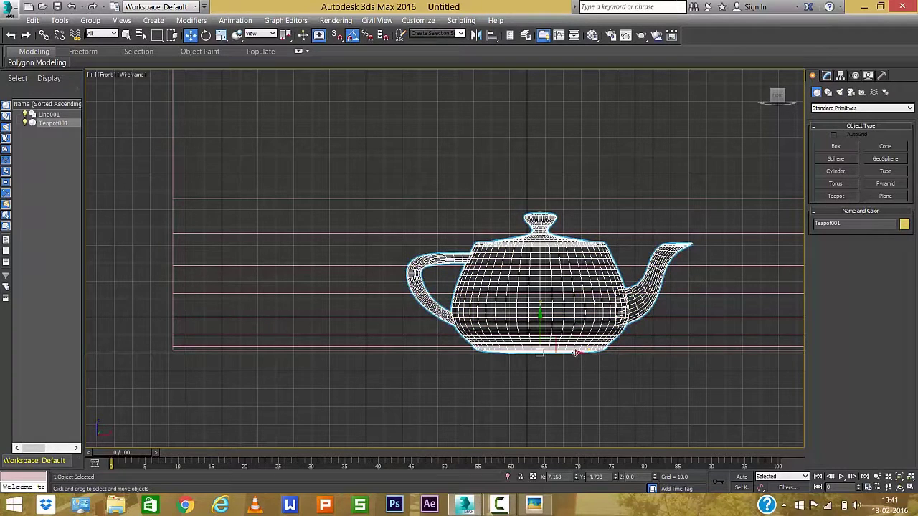
Move the teapot left to the backdrop centre and scale it down slightly.
drag(577, 352, 565, 351)
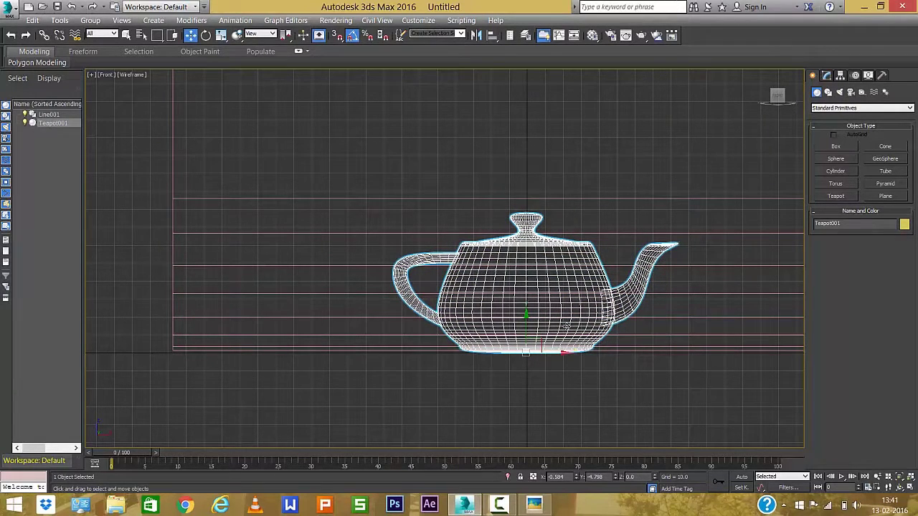
key(e)
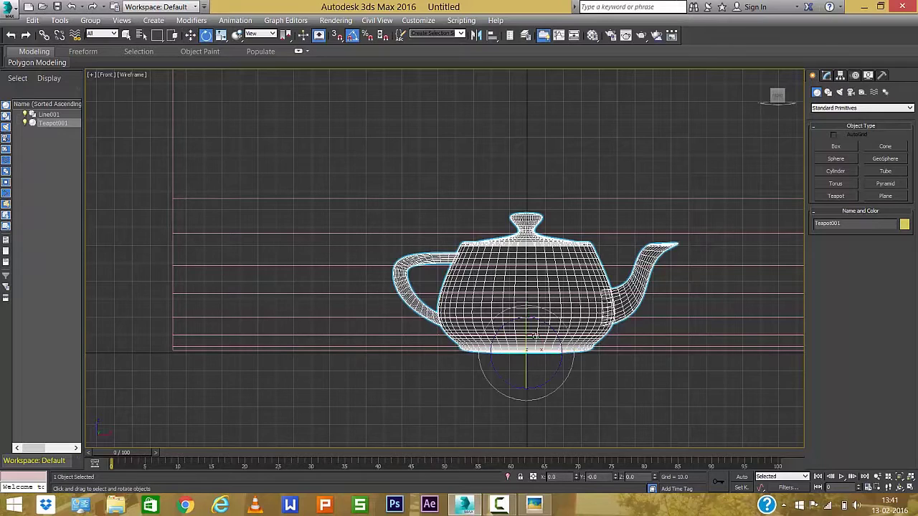
key(r)
drag(528, 335, 526, 354)
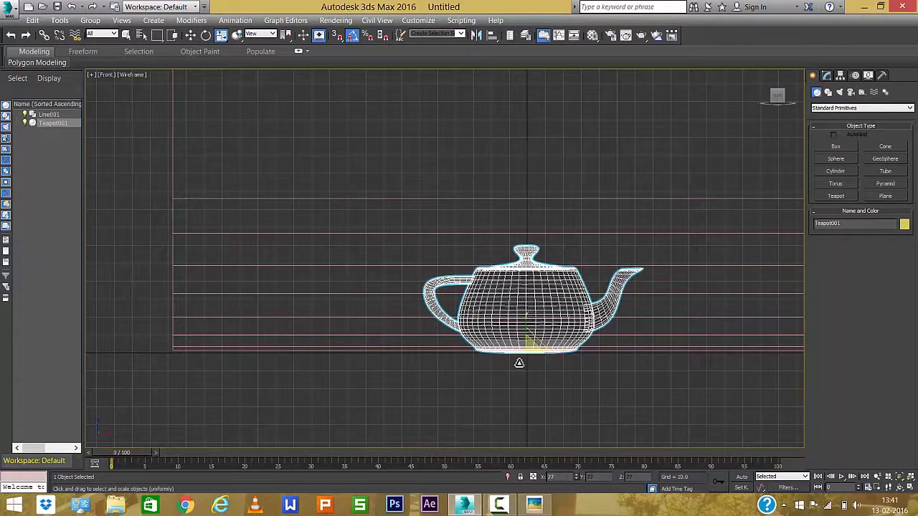
Orbit the Perspective view to check the smaller teapot and its shadow on the backdrop.
key(alt+w)
key(alt+w)
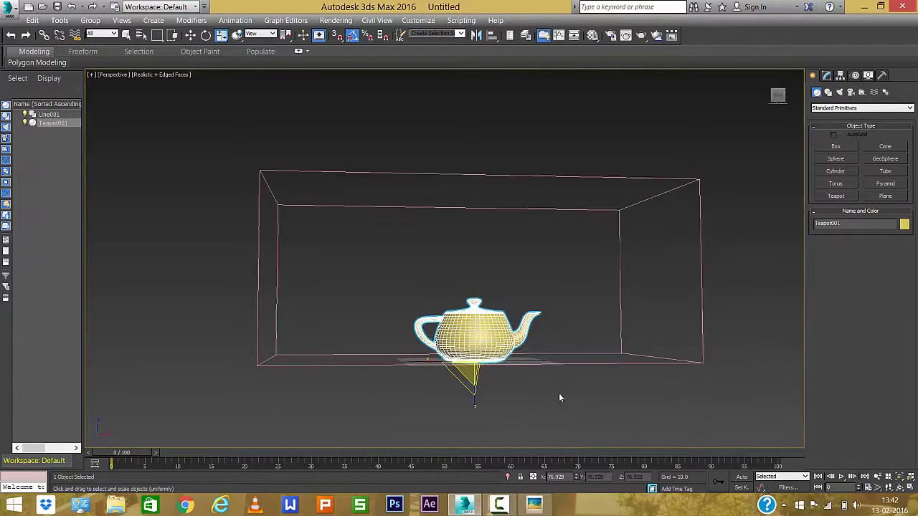
mouse_move(549, 400)
alt+middle_down()
mouse_move(533, 401)
mouse_move(500, 354)
mouse_move(474, 363)
mouse_move(463, 353)
alt+middle_up()
key(e)
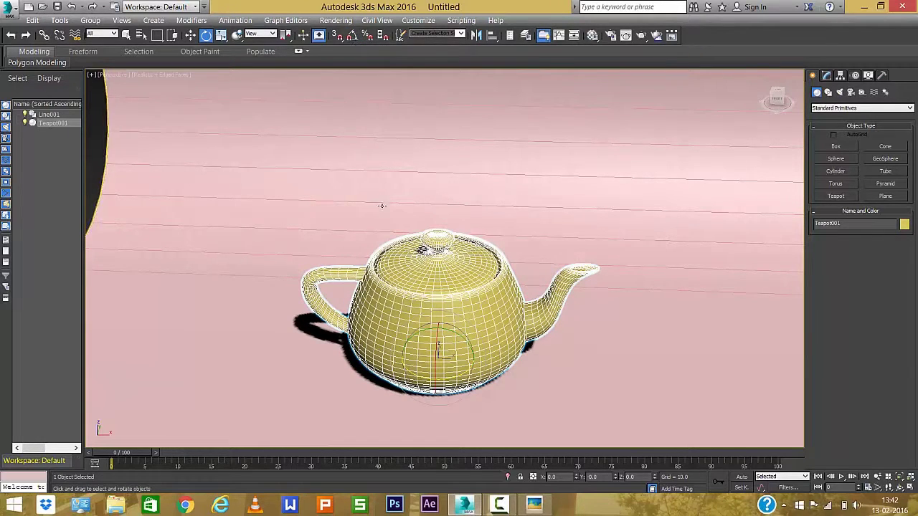
Check the angle snap settings and rotate the teapot about Z to roughly -21°.
right_click(351, 36)
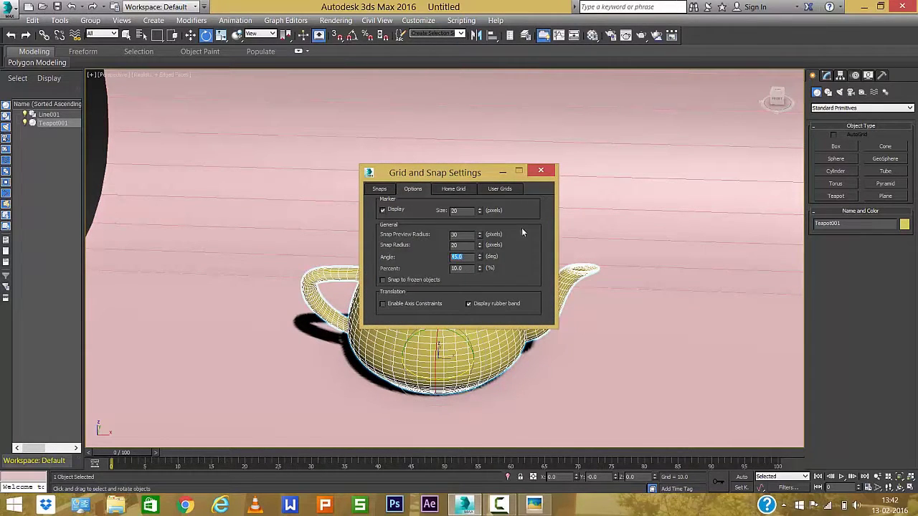
click(541, 170)
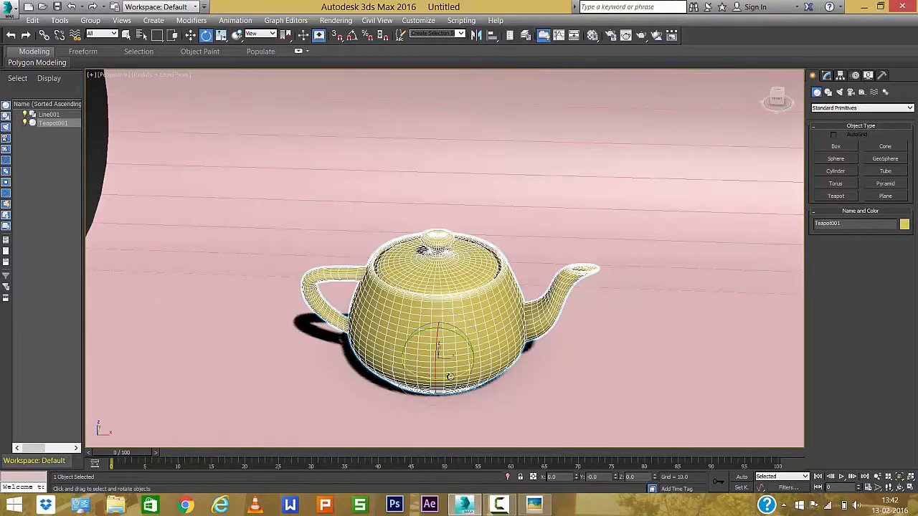
drag(449, 376, 425, 382)
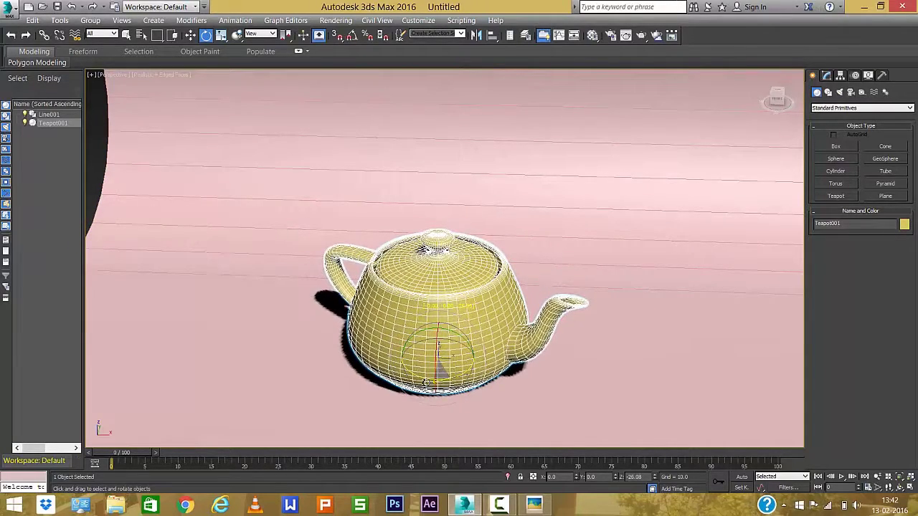
alt+middle_drag(426, 382, 449, 378)
drag(449, 379, 444, 380)
Orbit the maximized Perspective view to inspect the angled teapot and its shadow.
key(alt+w)
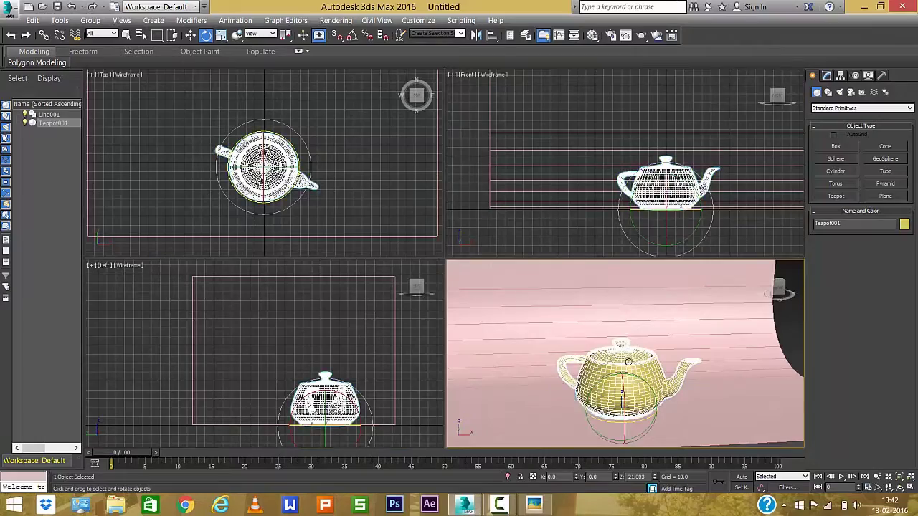
key(alt+w)
mouse_move(627, 362)
alt+middle_down()
mouse_move(534, 386)
mouse_move(531, 363)
alt+middle_up()
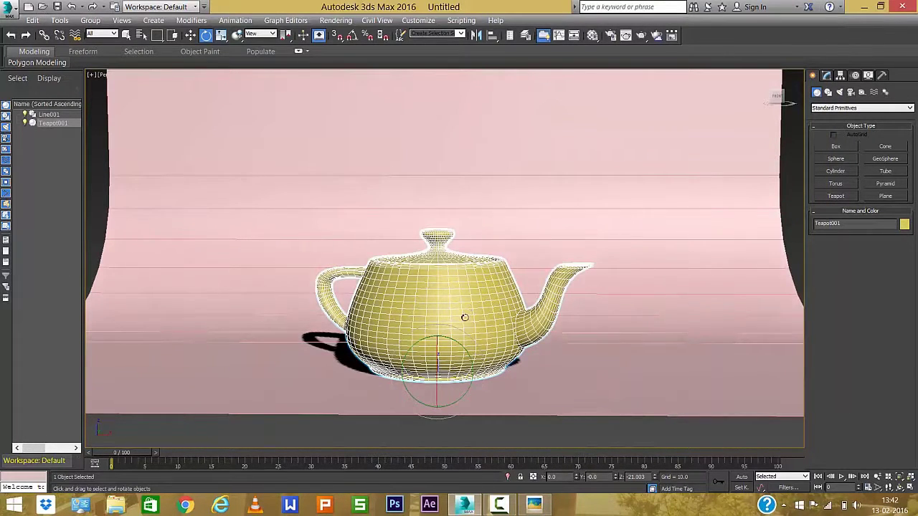
key(w)
scroll(445, 303, up, 3)
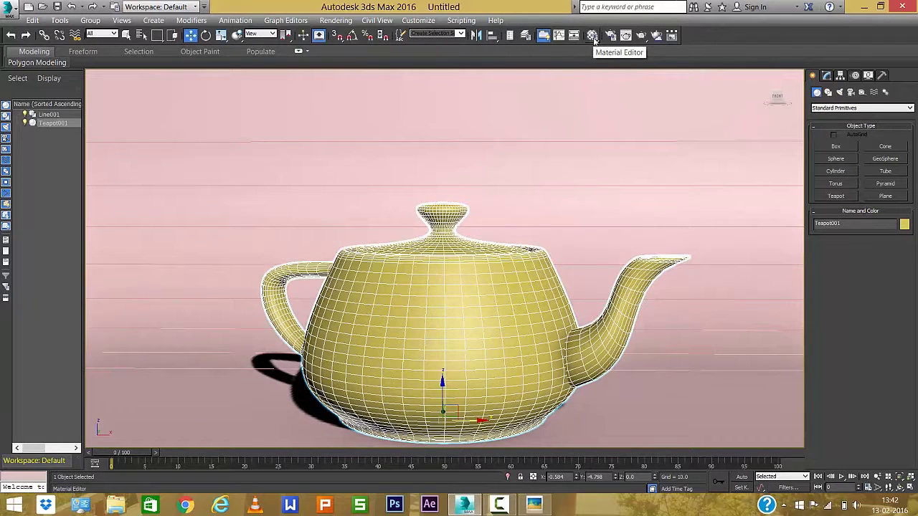
Open the Compact Material Editor and place it at the upper left.
click(594, 40)
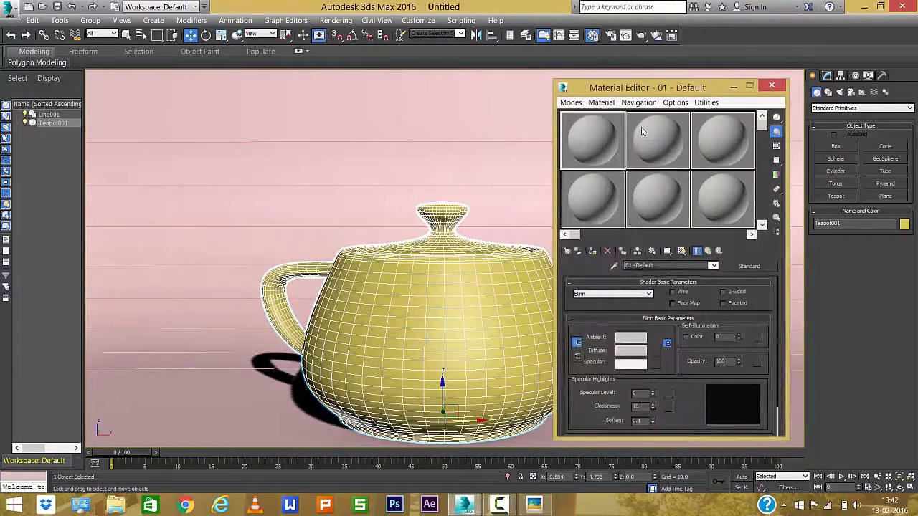
drag(654, 92, 170, 64)
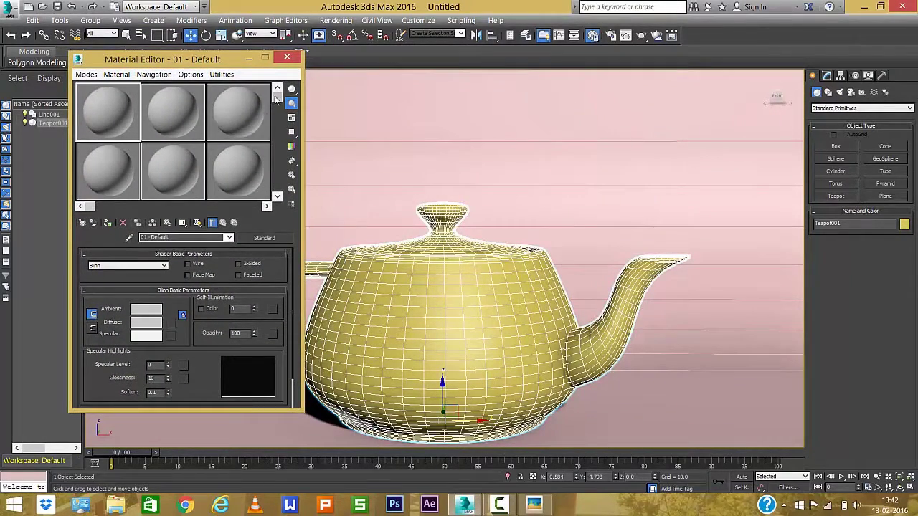
scroll(277, 104, down, 6)
scroll(281, 137, up, 6)
click(287, 56)
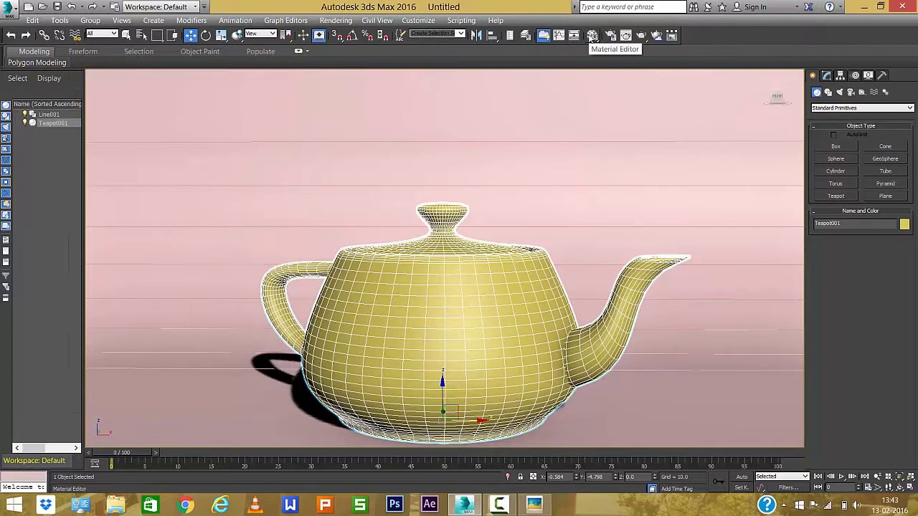
click(590, 35)
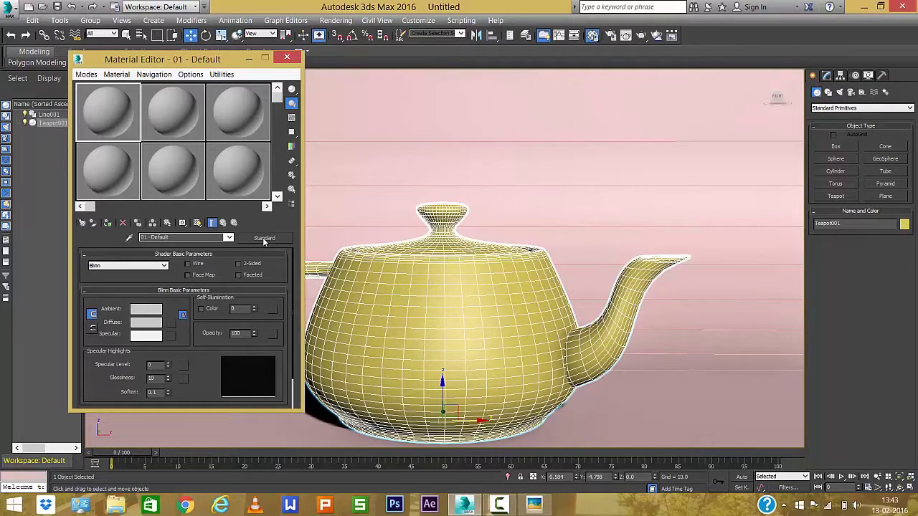
Change slot 01 - Default from Standard to an Arch & Design material.
click(264, 238)
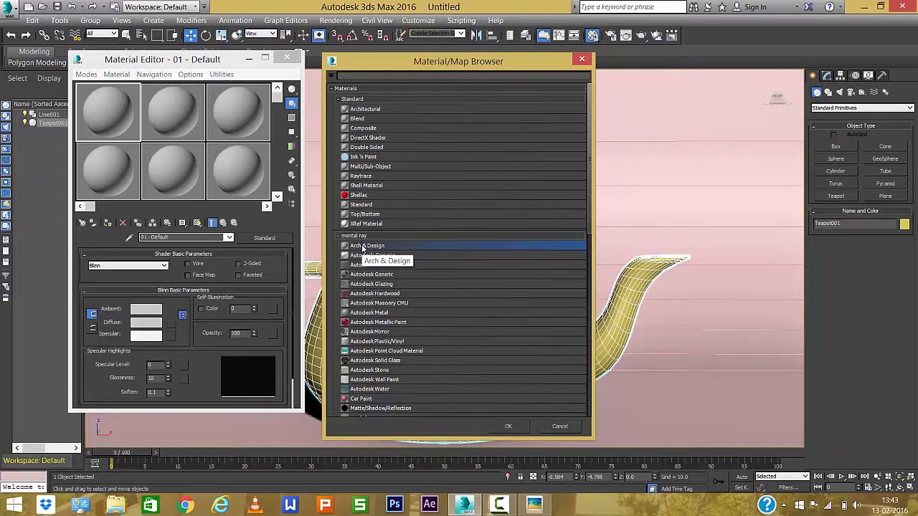
click(508, 425)
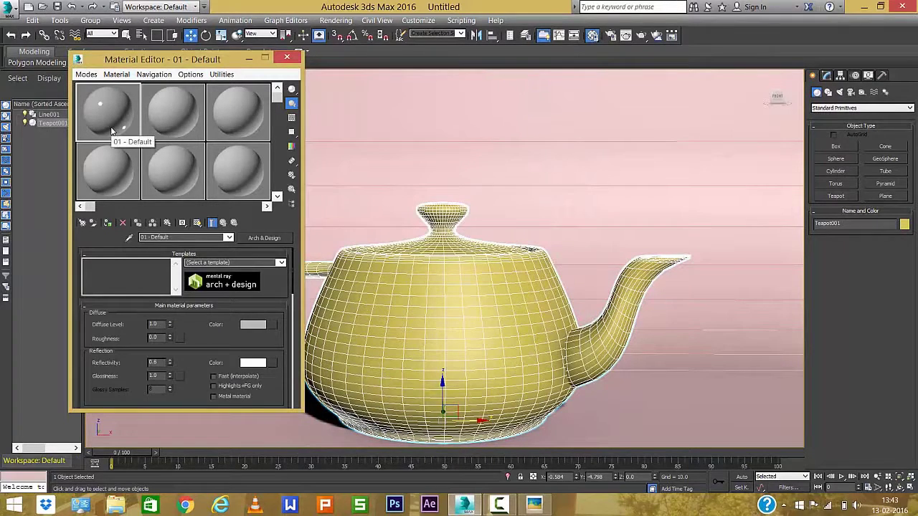
drag(161, 60, 399, 68)
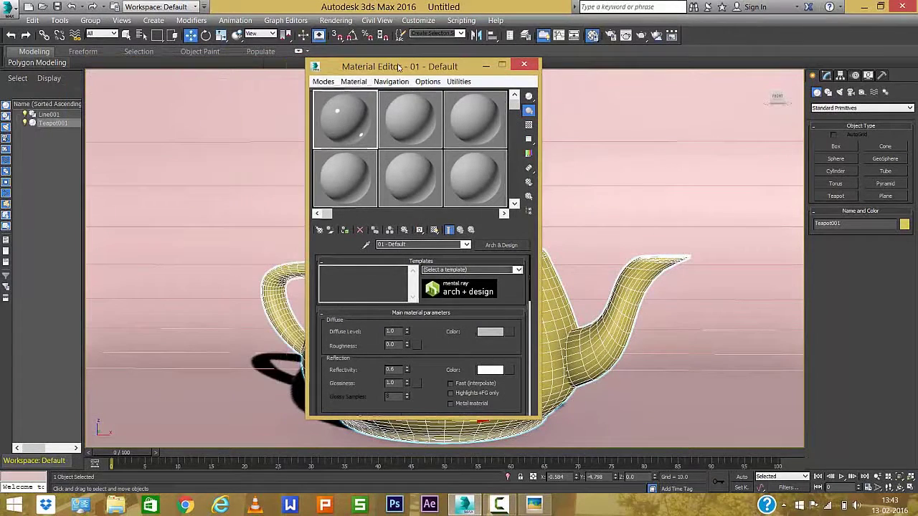
drag(334, 70, 411, 70)
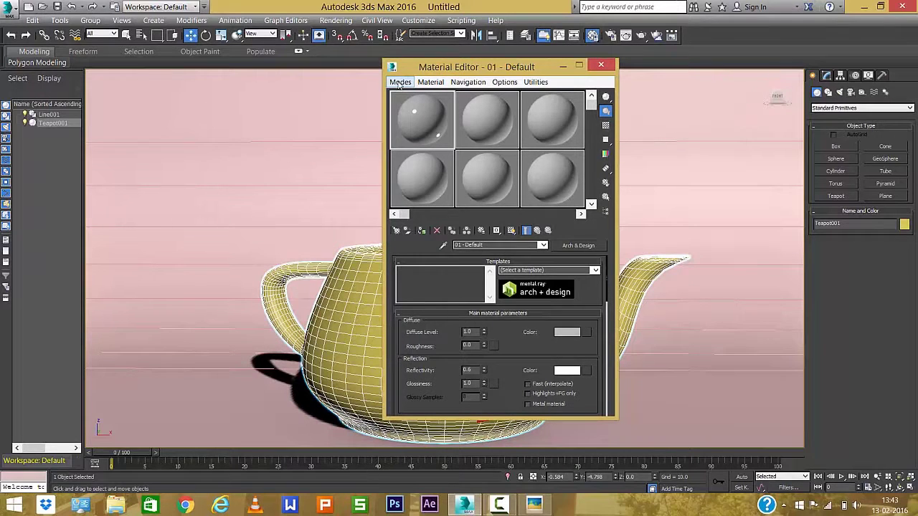
click(399, 84)
Switch to the Slate Material Editor, centre it, select Line001, and enlarge the window.
click(427, 108)
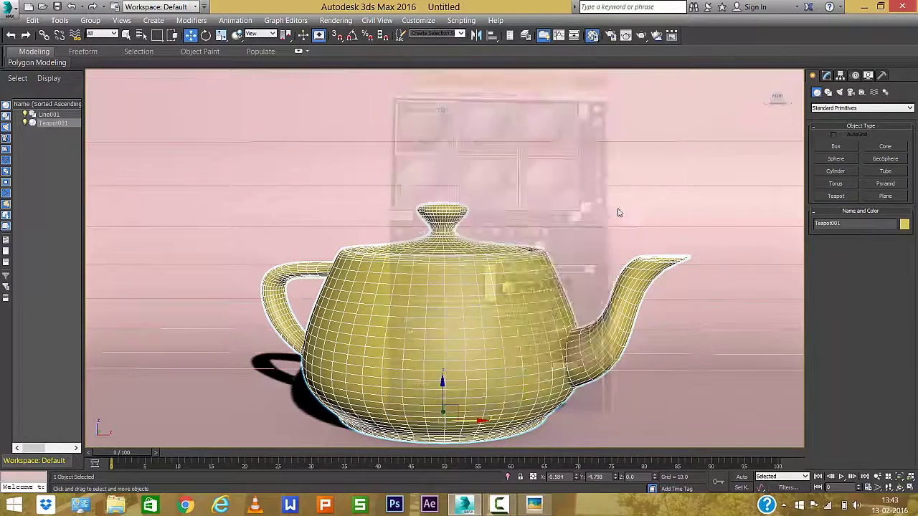
mouse_move(675, 94)
mouse_down()
mouse_move(451, 84)
mouse_move(429, 71)
mouse_up()
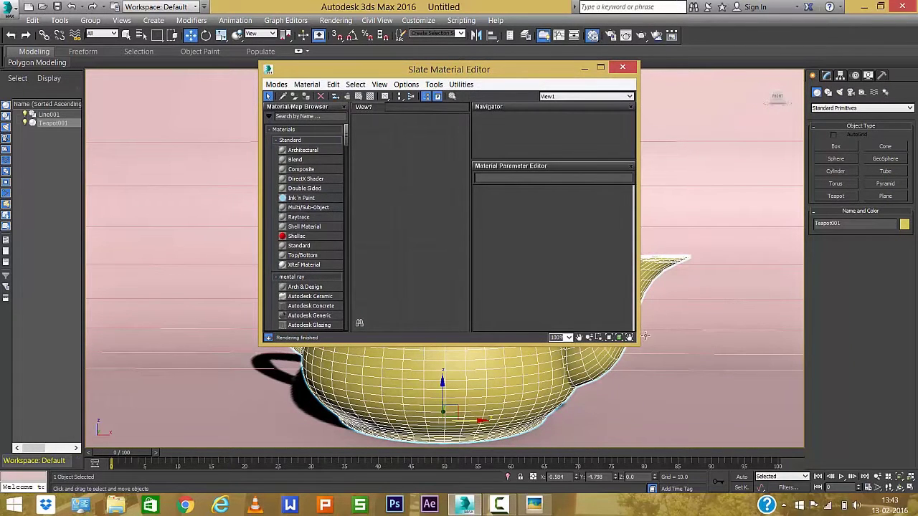
click(695, 363)
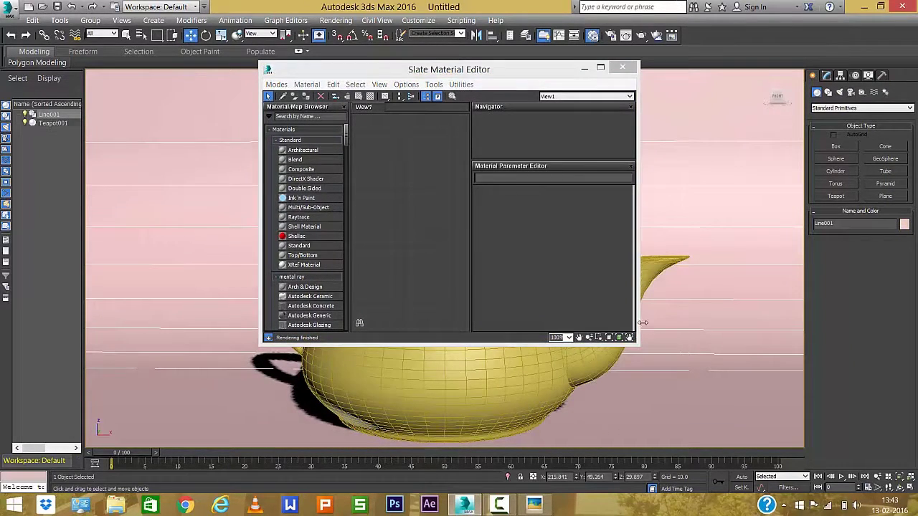
drag(638, 344, 689, 369)
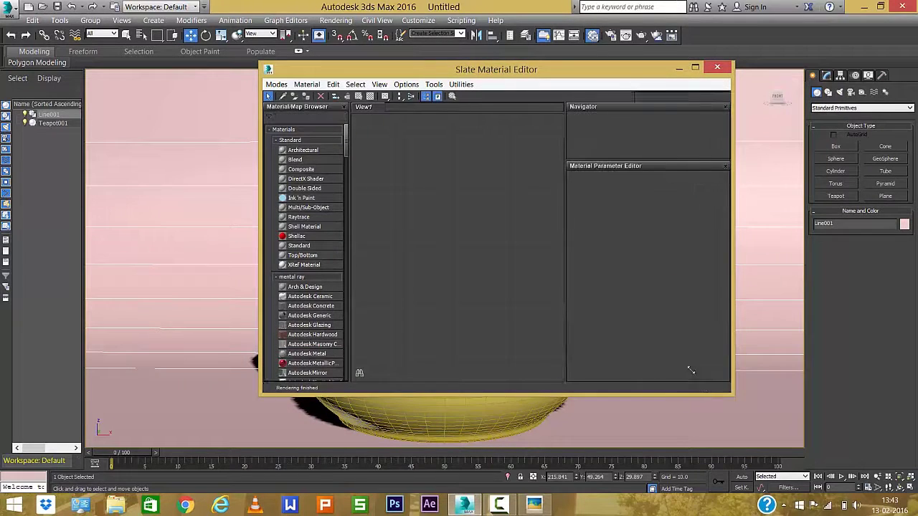